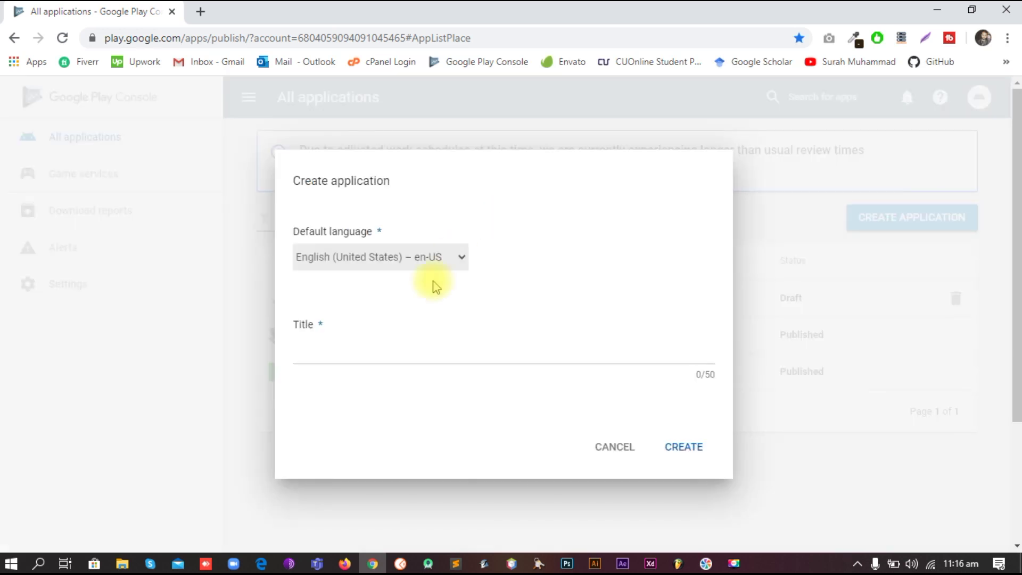
Start a new application, then cancel the dialog without creating anything.
left_click(343, 349)
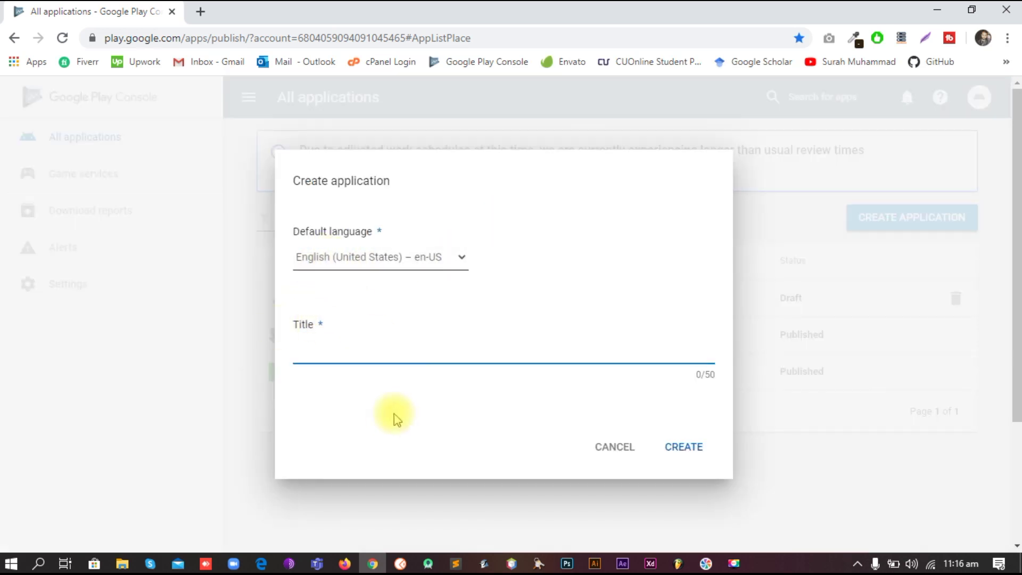
left_click(597, 449)
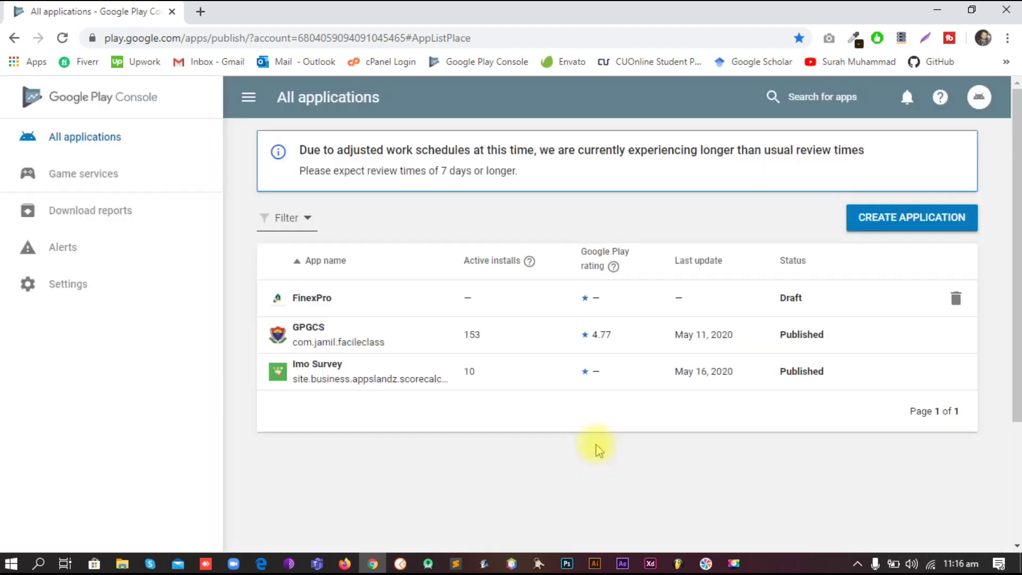
Open FinexPro's store listing and review the Title and Short description fields.
left_click(359, 302)
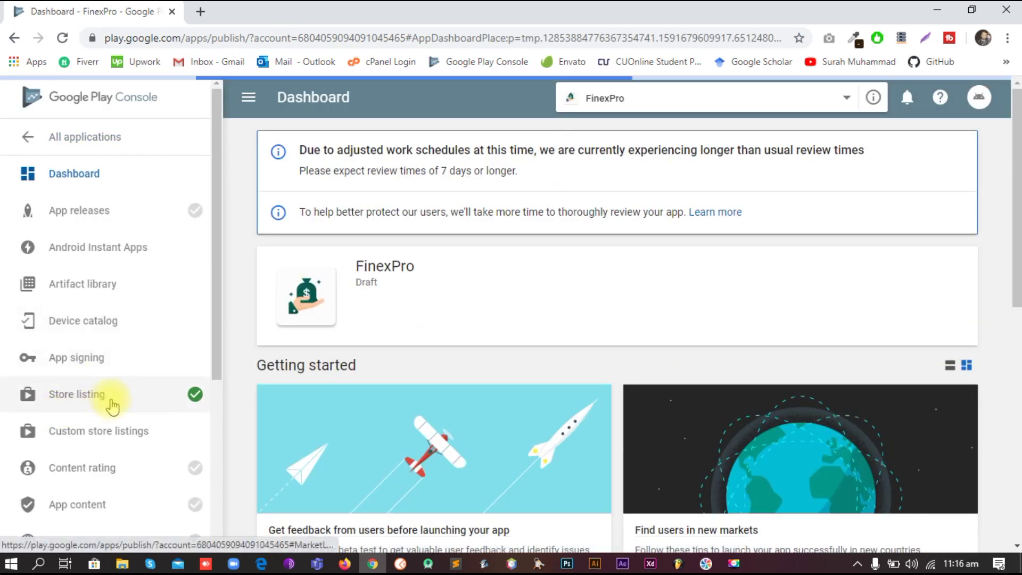
left_click(106, 408)
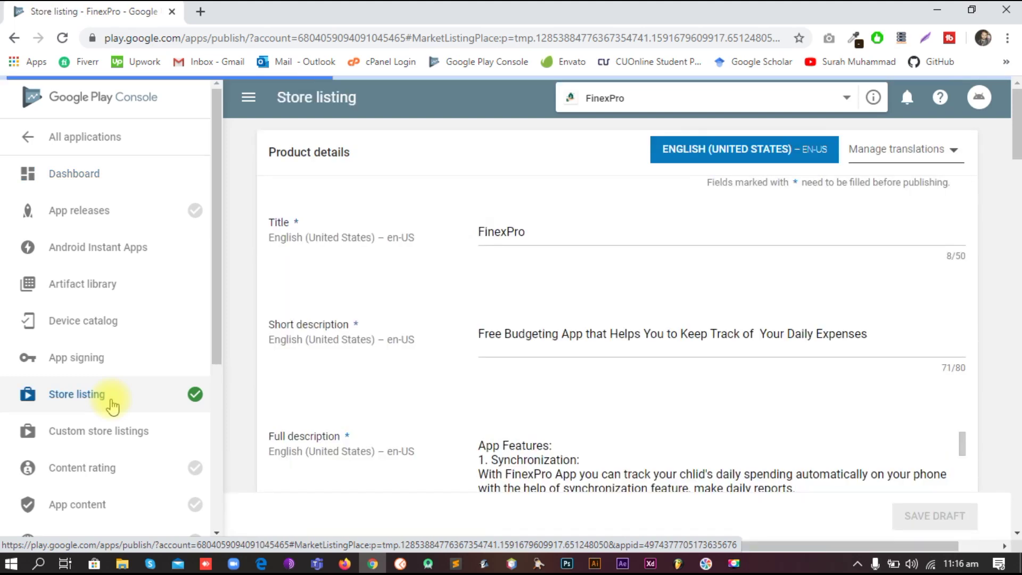
double_click(277, 296)
left_click_drag(269, 397, 388, 394)
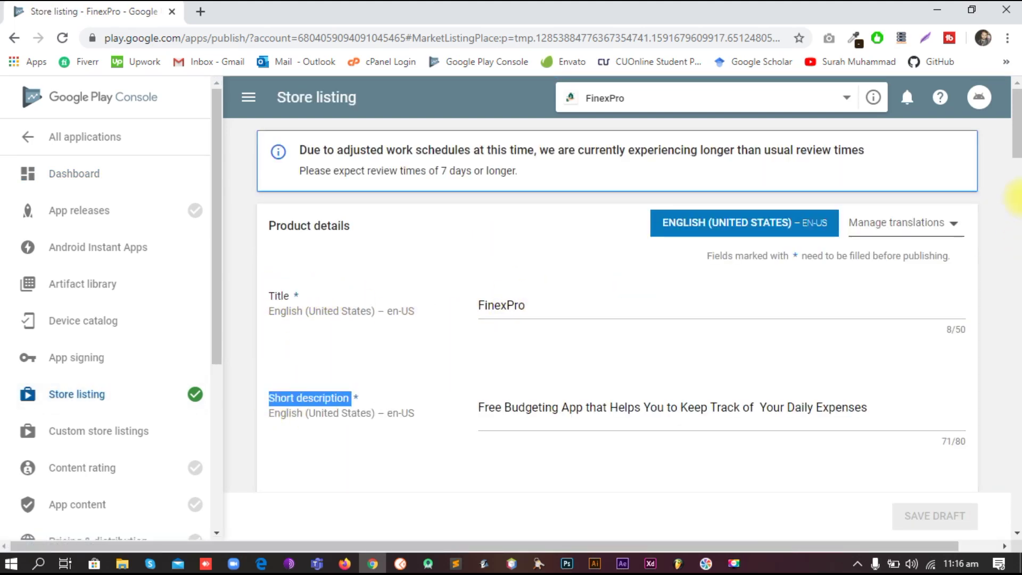
Review the Full description and scroll down to the Graphic assets section.
scroll(1015, 221, "down", 5)
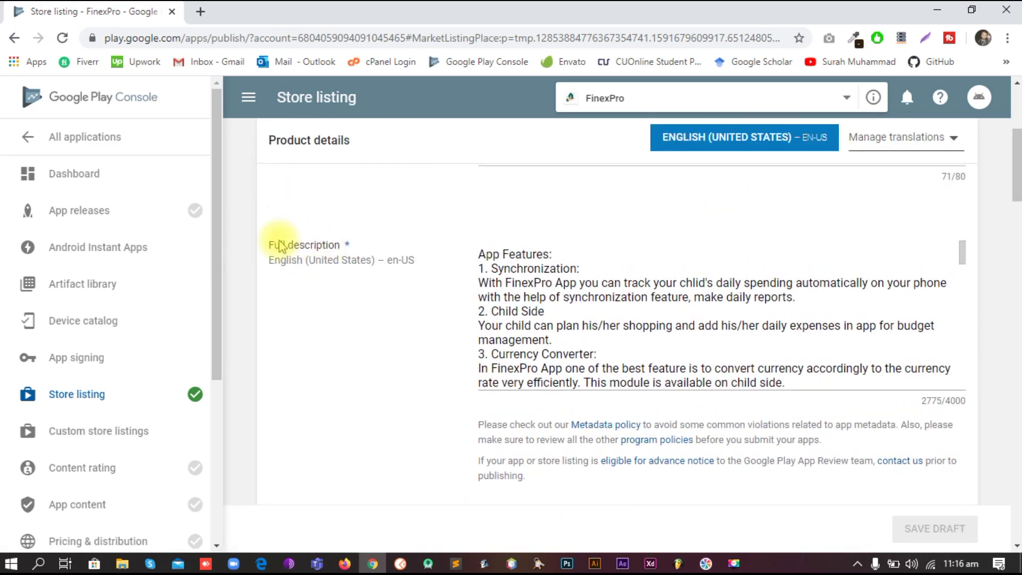
left_click_drag(270, 245, 338, 244)
left_click(480, 256)
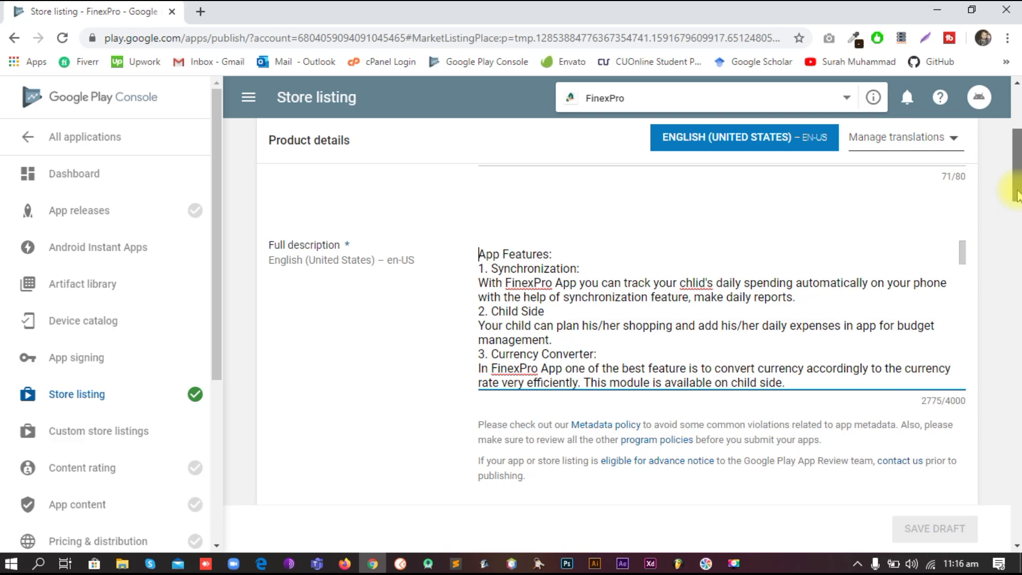
scroll(497, 229, "down", 8)
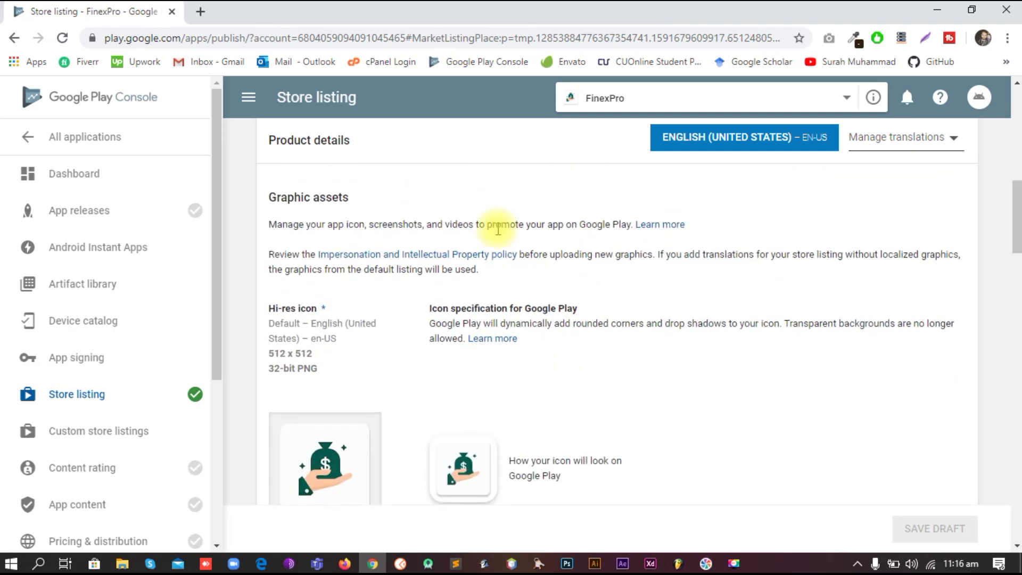
left_click_drag(270, 197, 388, 198)
left_click_drag(1017, 238, 1017, 274)
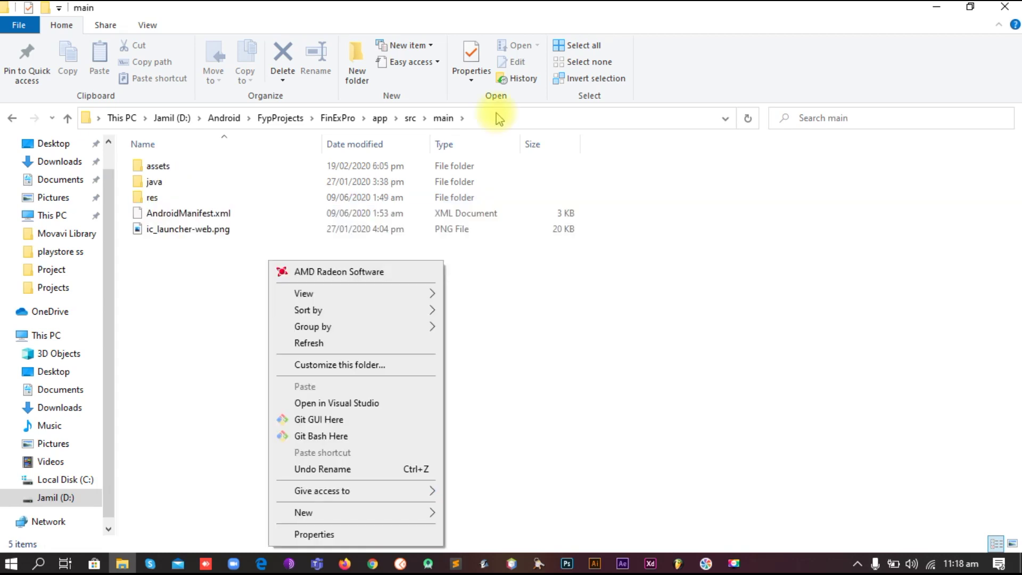
Check ic_launcher-web.png's properties: 512 x 512 pixels at 32-bit depth.
left_click(244, 444)
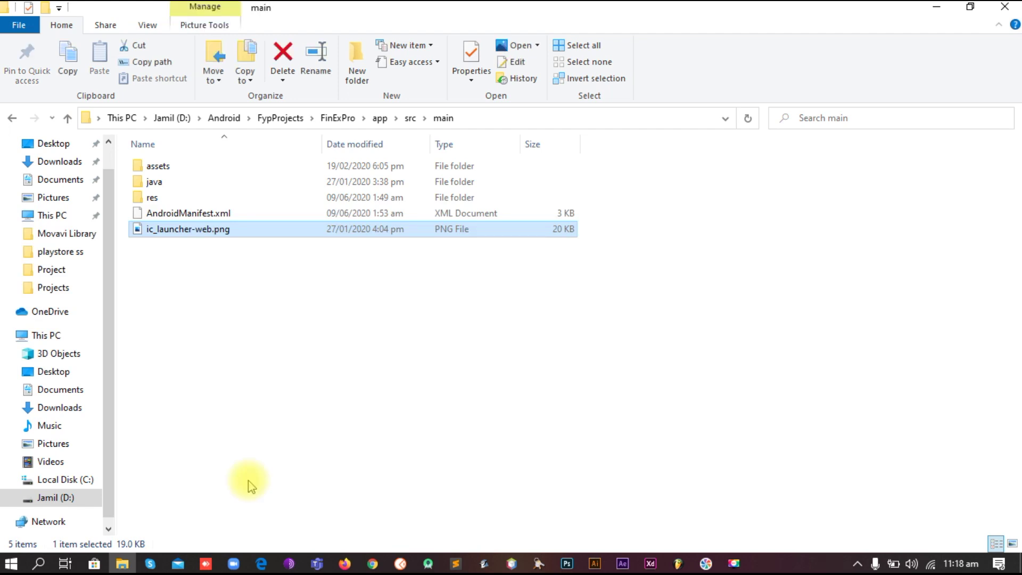
double_click(213, 230, "alt")
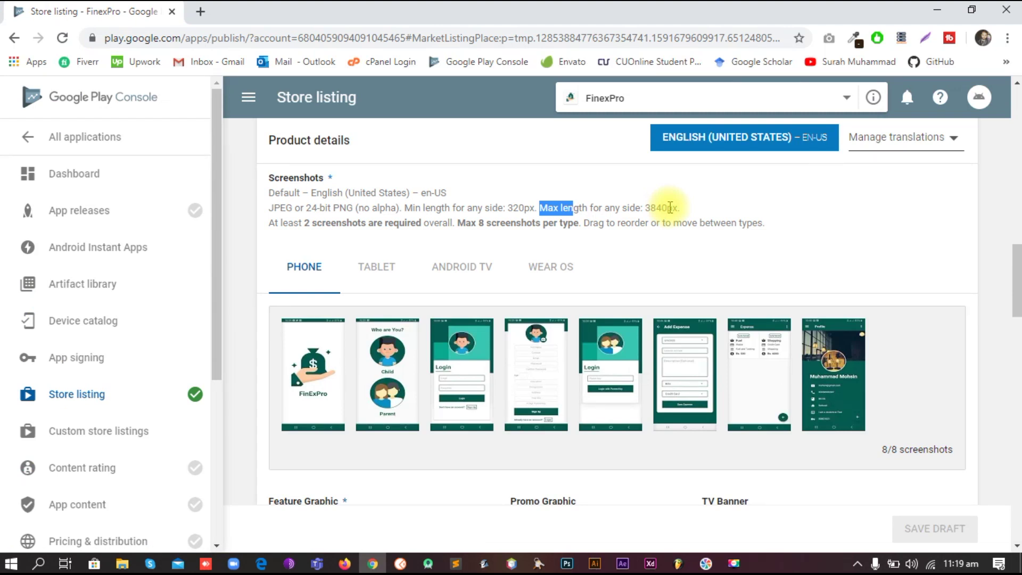
Review the screenshot formats, the eight-per-type limit, the Tablet category and feature graphic formats.
left_click_drag(346, 208, 309, 221)
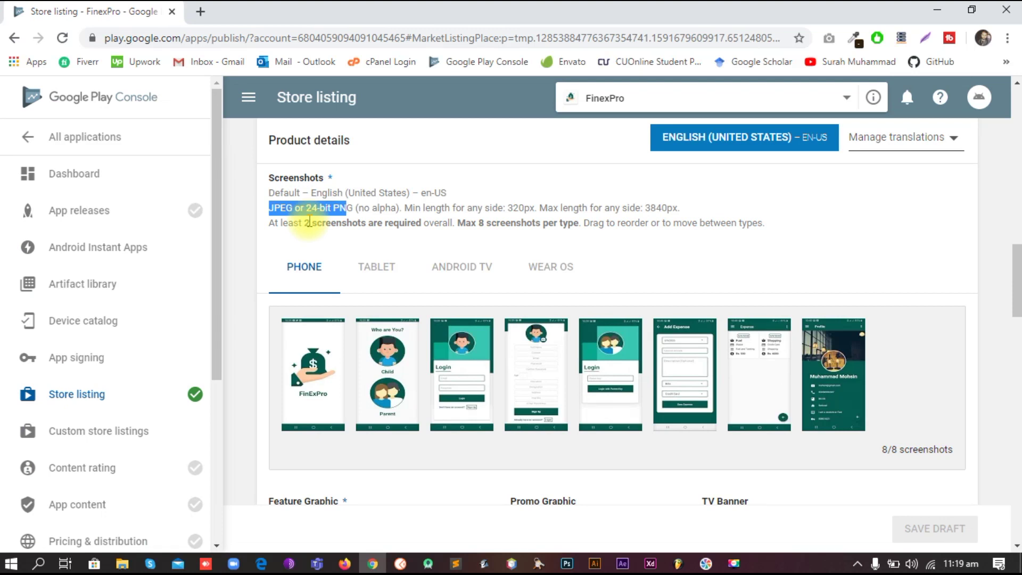
left_click(308, 220)
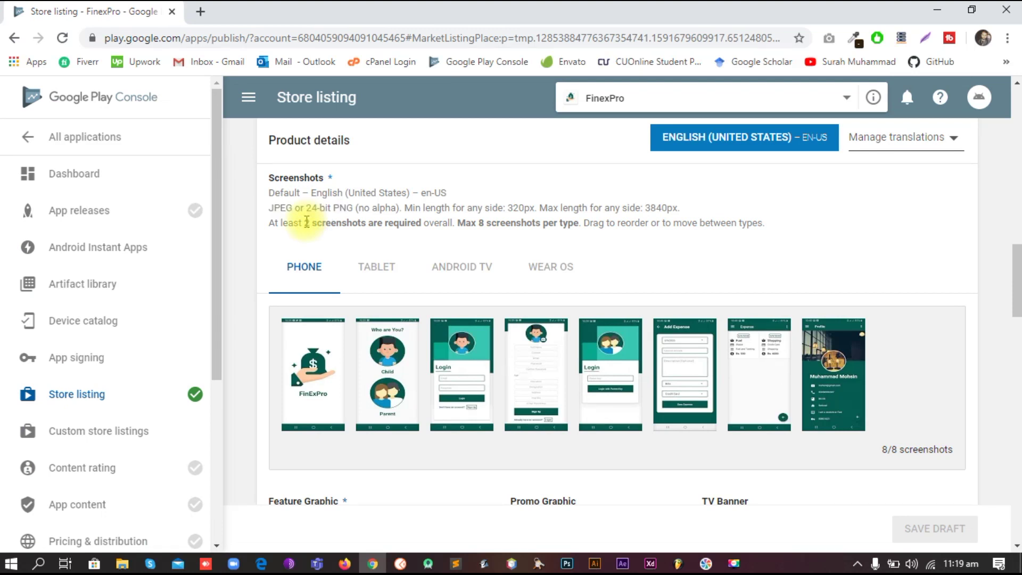
left_click_drag(477, 223, 532, 222)
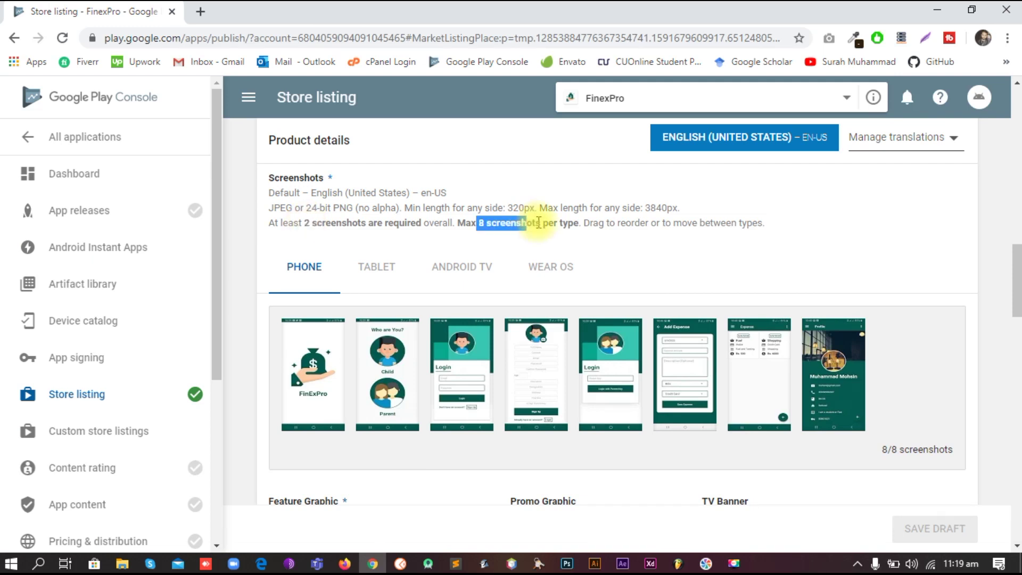
left_click(376, 266)
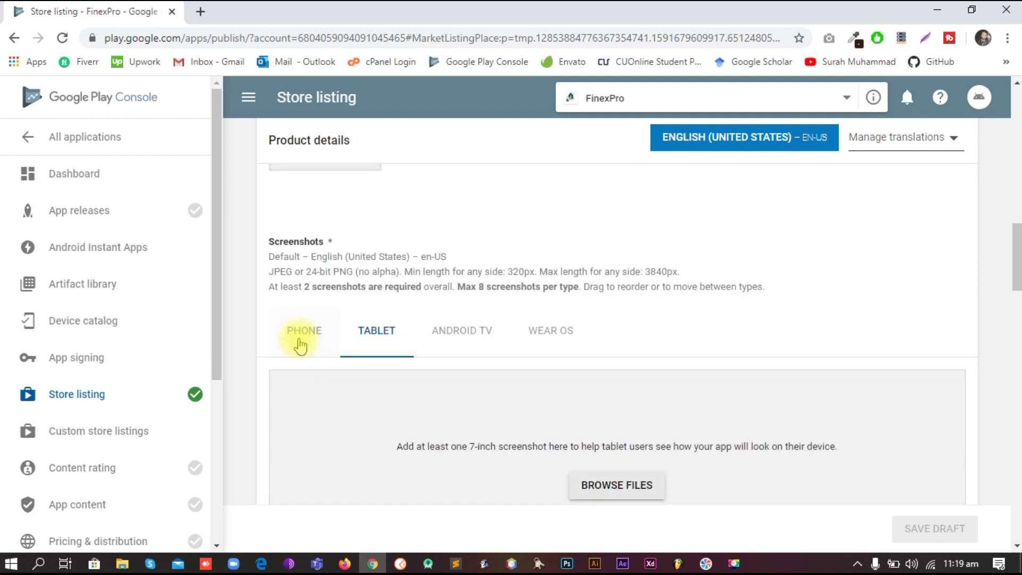
scroll(293, 215, "up", 5)
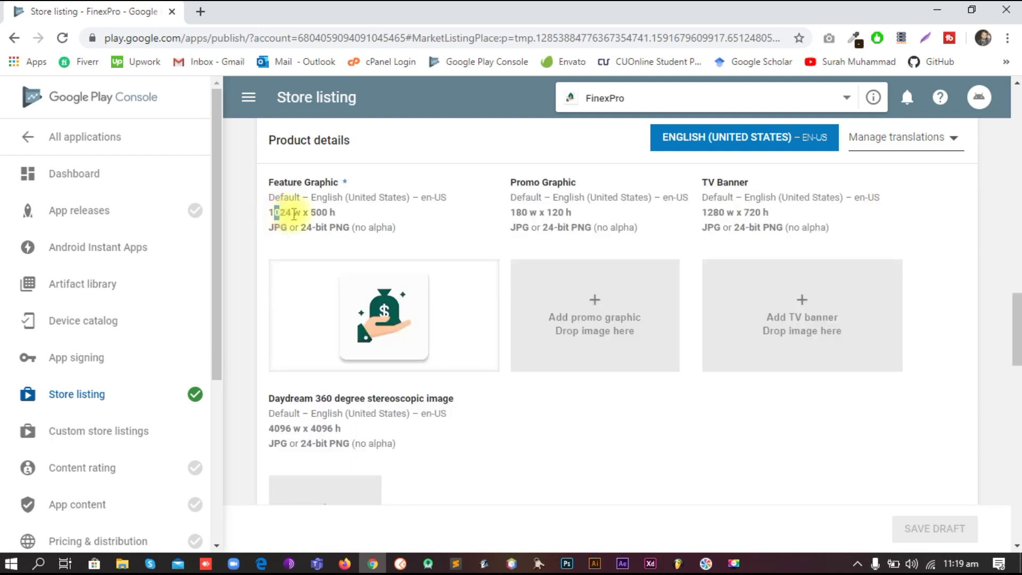
left_click_drag(274, 228, 340, 230)
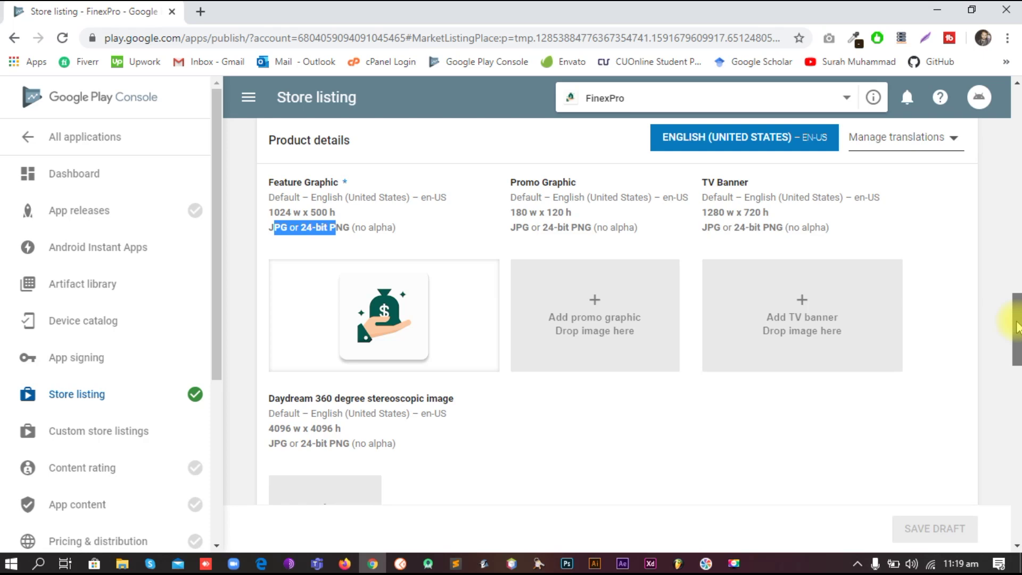
Keep the application type as Applications and the category as Finance.
scroll(1016, 326, "down", 5)
left_click(511, 288)
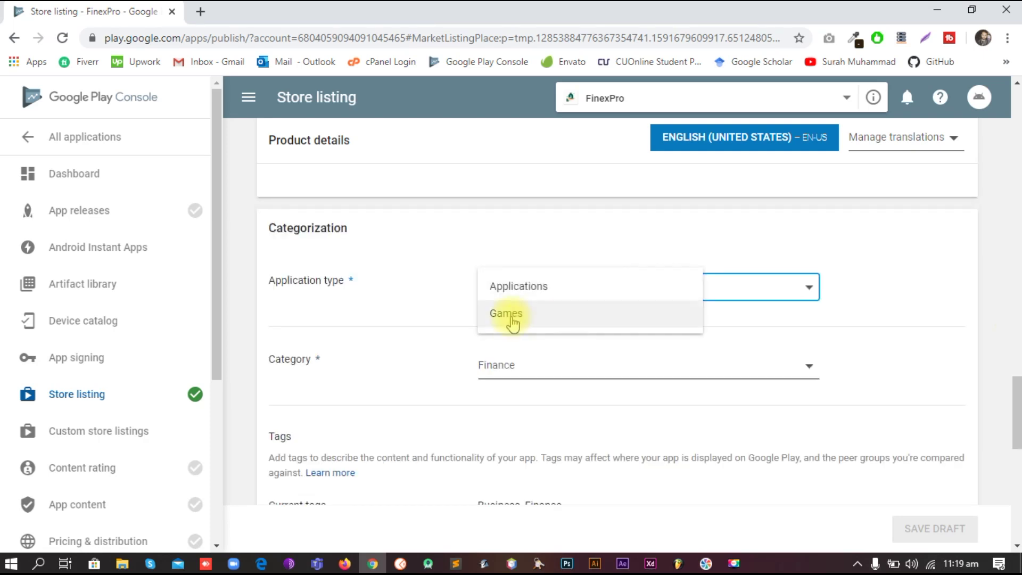
left_click(529, 290)
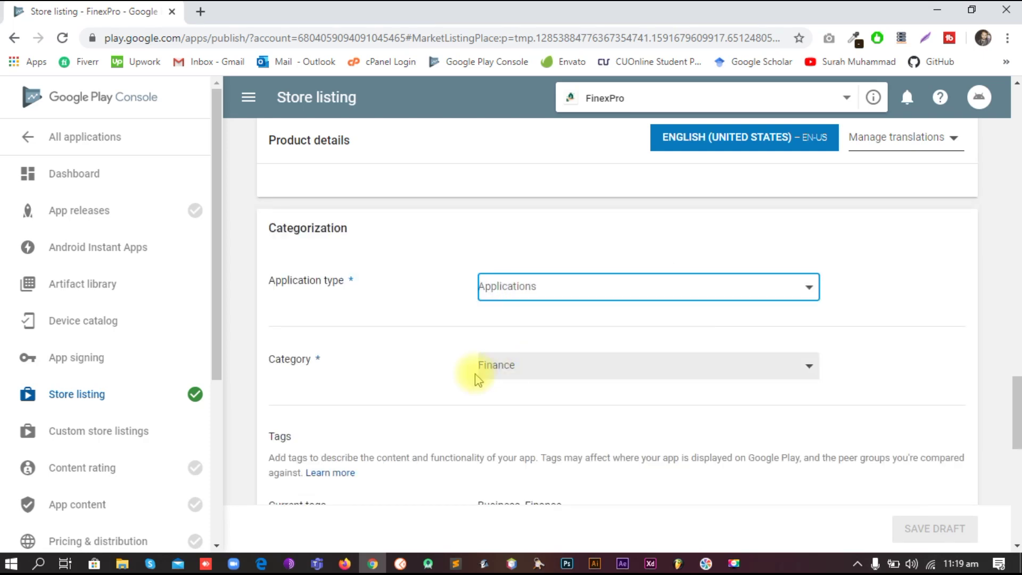
left_click(520, 373)
left_click(519, 365)
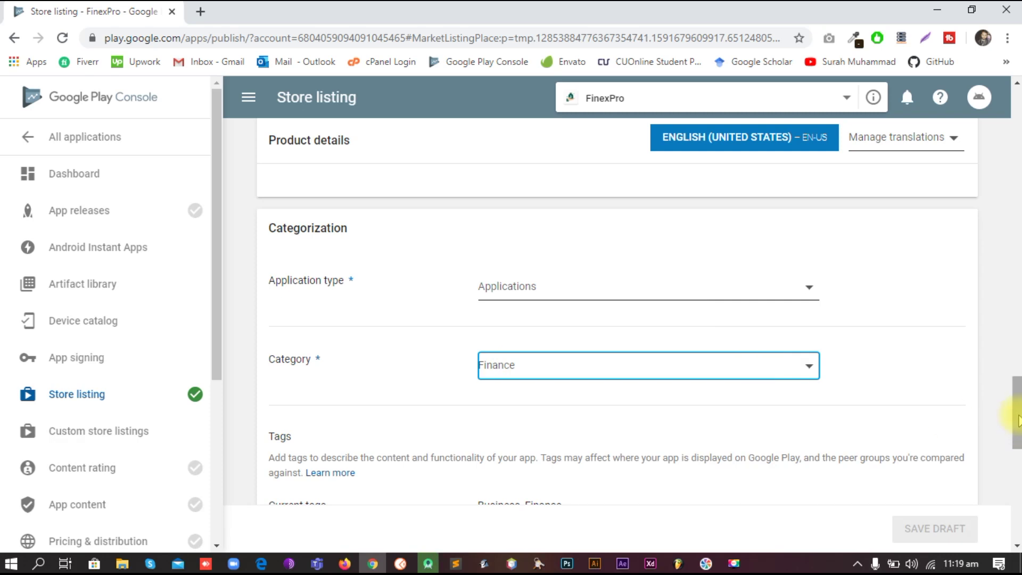
Check the Business and Finance tags, then return to the store listing form.
left_click_drag(1017, 420, 1018, 450)
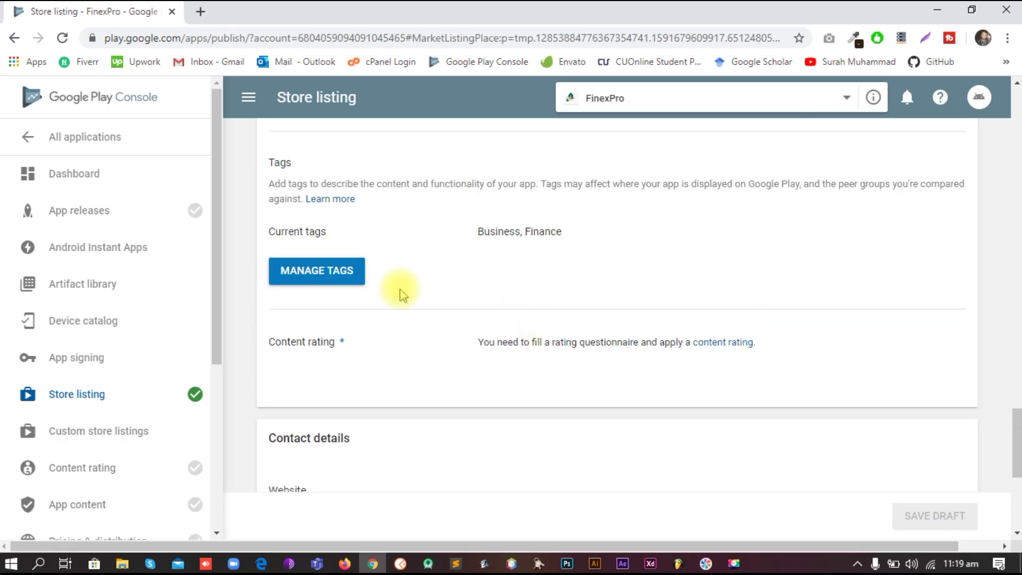
left_click(333, 273)
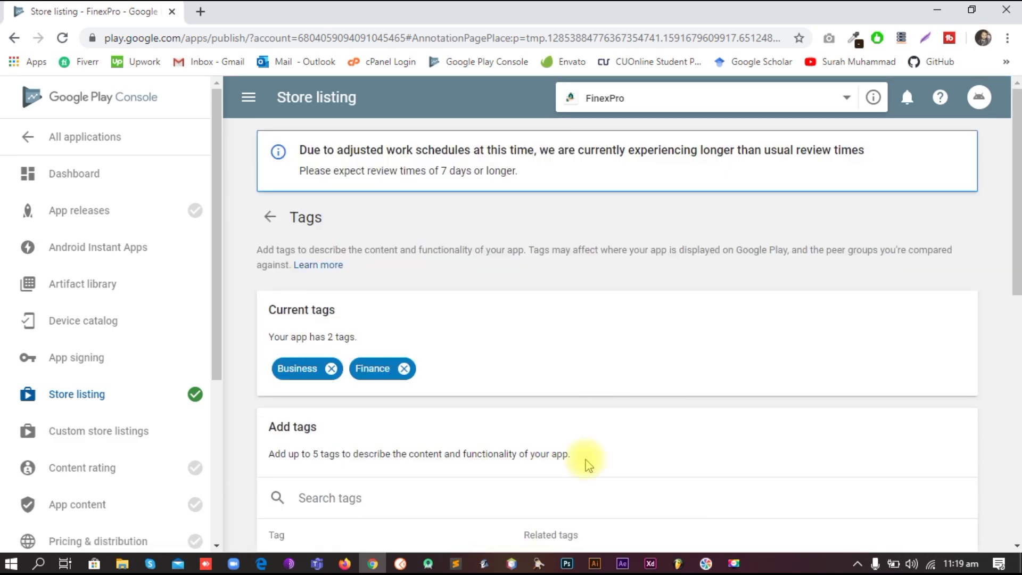
left_click_drag(1017, 213, 1017, 310)
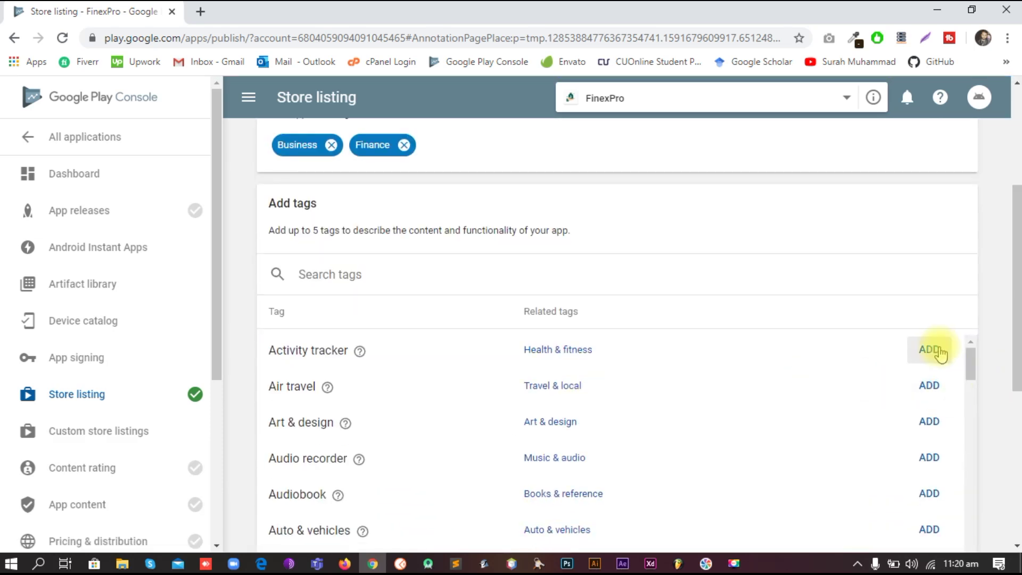
left_click_drag(1017, 319, 1014, 135)
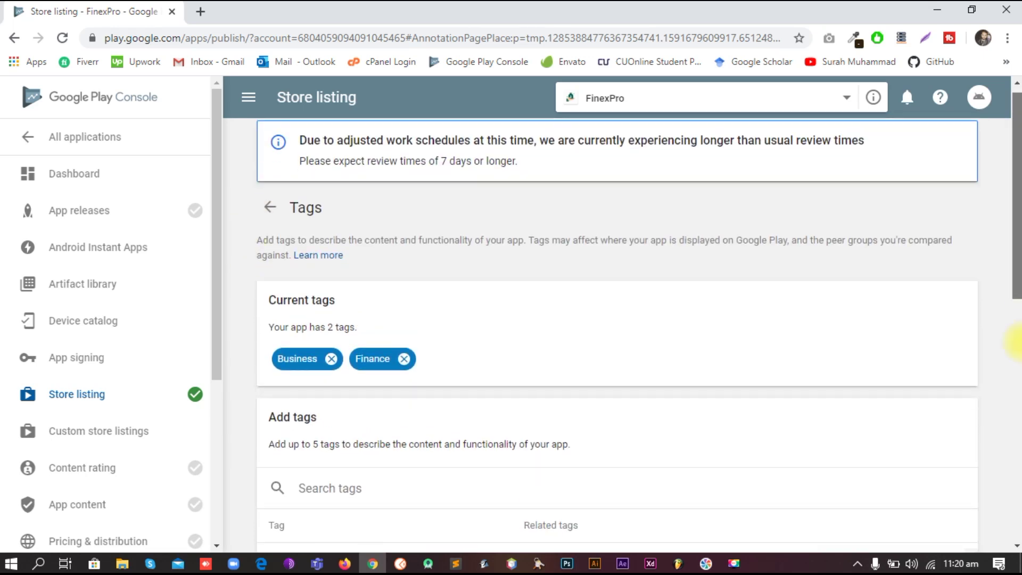
scroll(1014, 340, "down", 9)
scroll(981, 333, "up", 4)
scroll(639, 320, "up", 5)
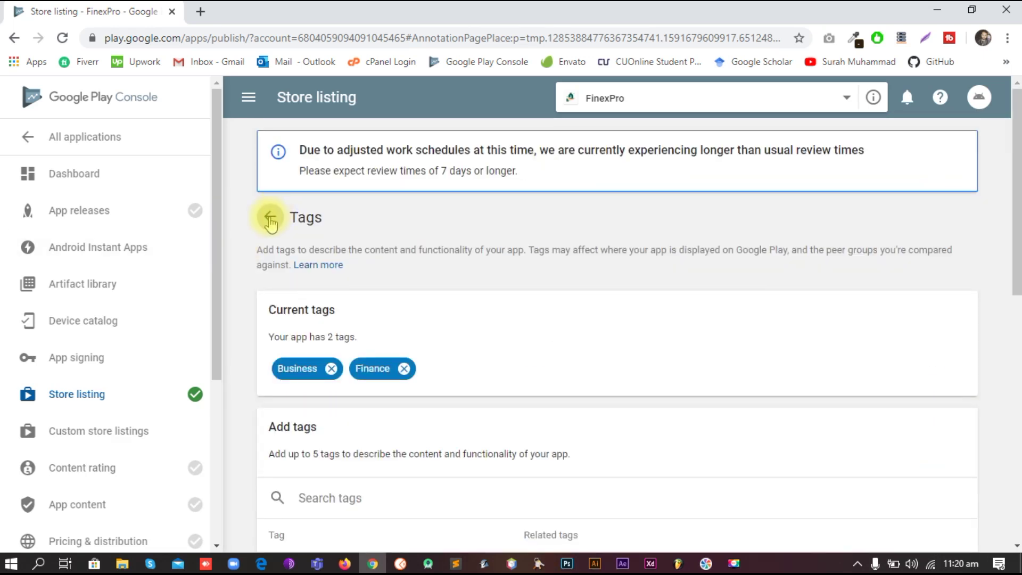
left_click(269, 218)
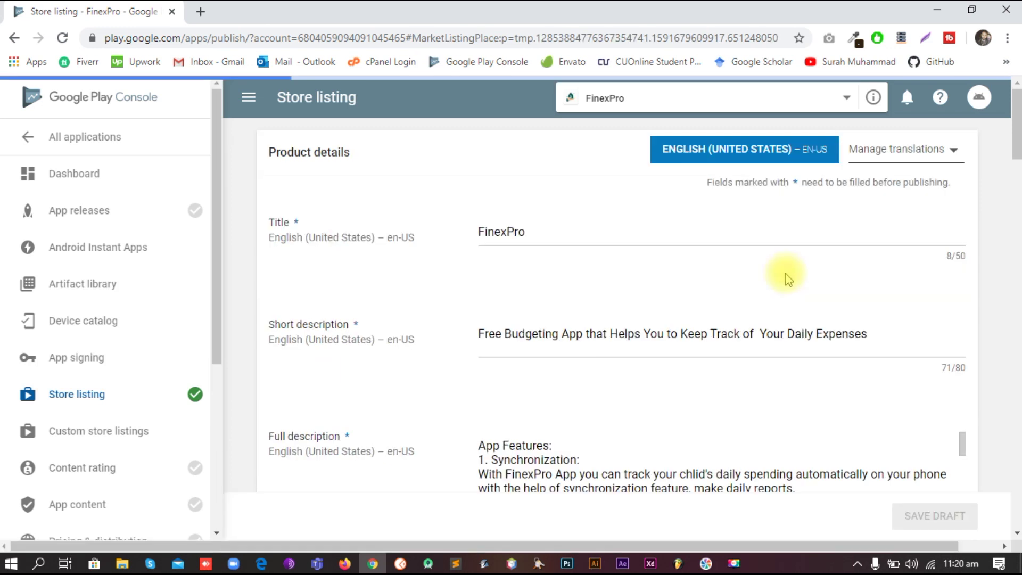
Look over the contact details, then go to FinexPro's App releases page.
left_click_drag(1015, 156, 1015, 476)
scroll(479, 369, "down", 3)
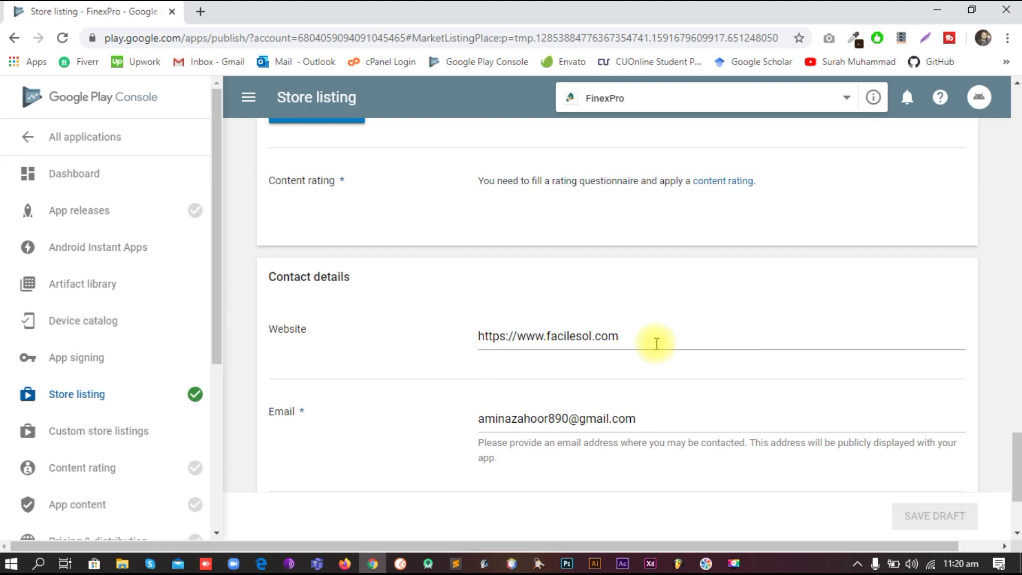
scroll(656, 343, "down", 3)
key("Tab")
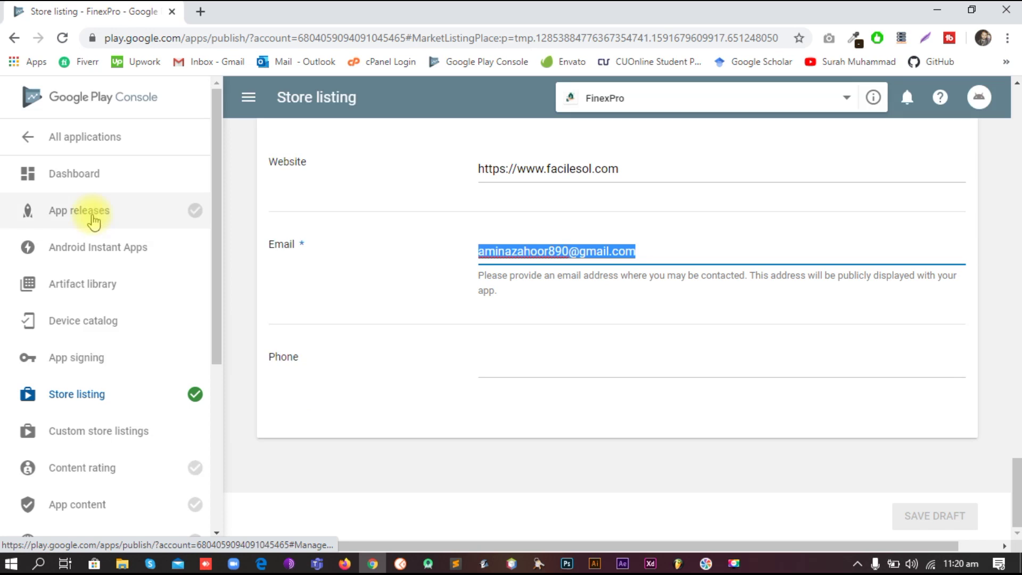
left_click(94, 221)
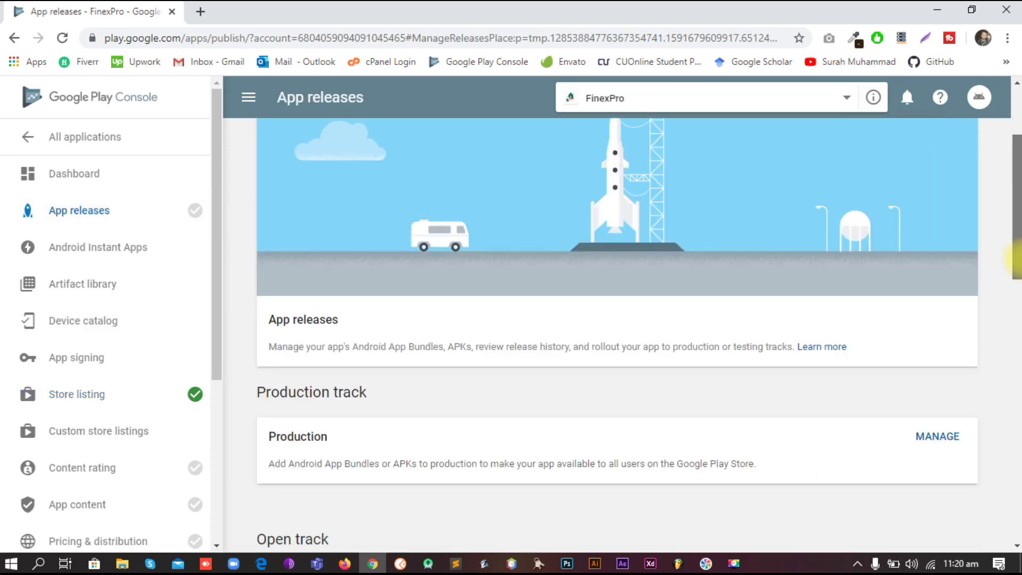
left_click_drag(1015, 183, 1015, 290)
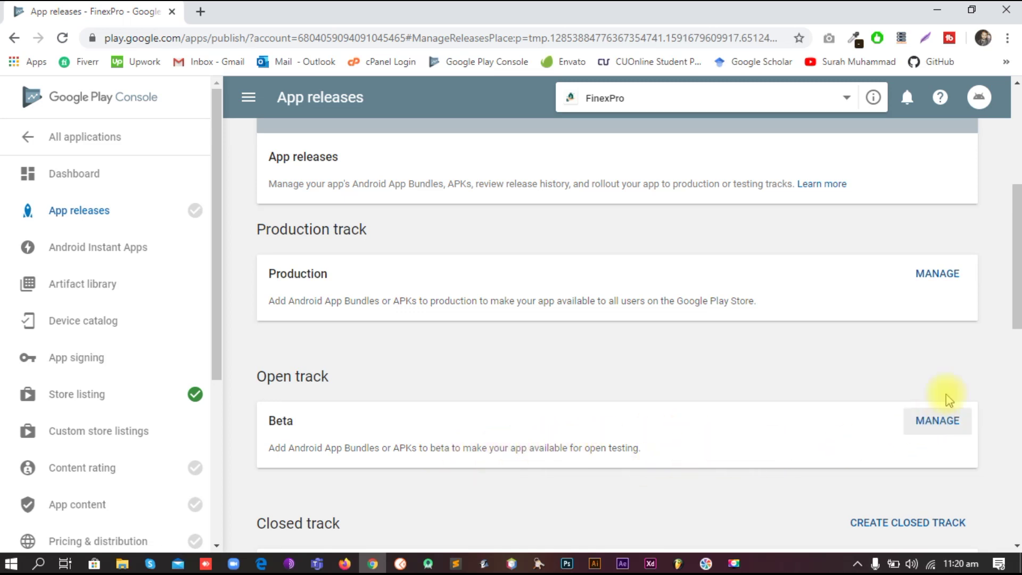
Open the Production track and create a new release.
left_click(928, 274)
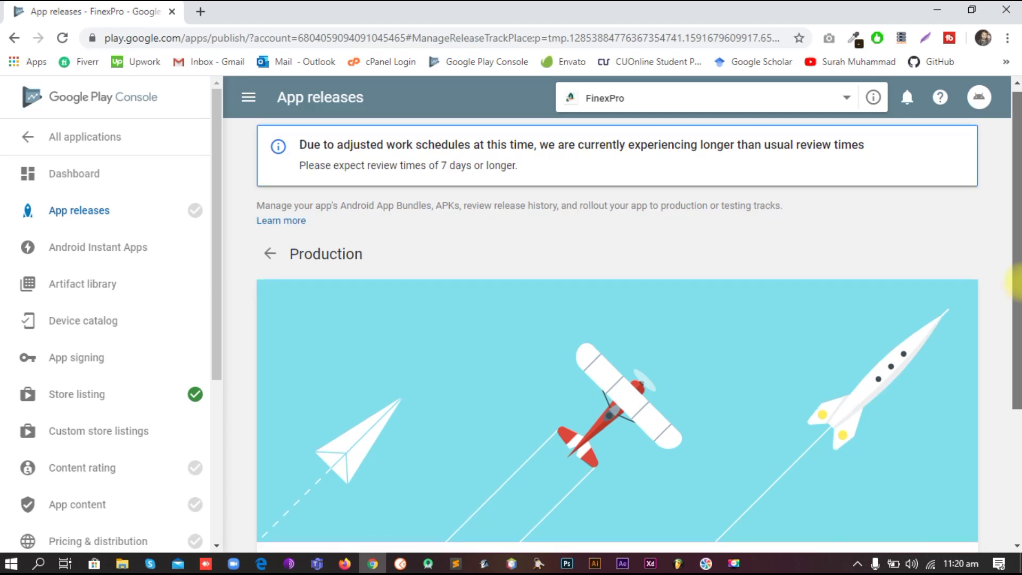
left_click_drag(1015, 217, 1016, 346)
left_click(320, 432)
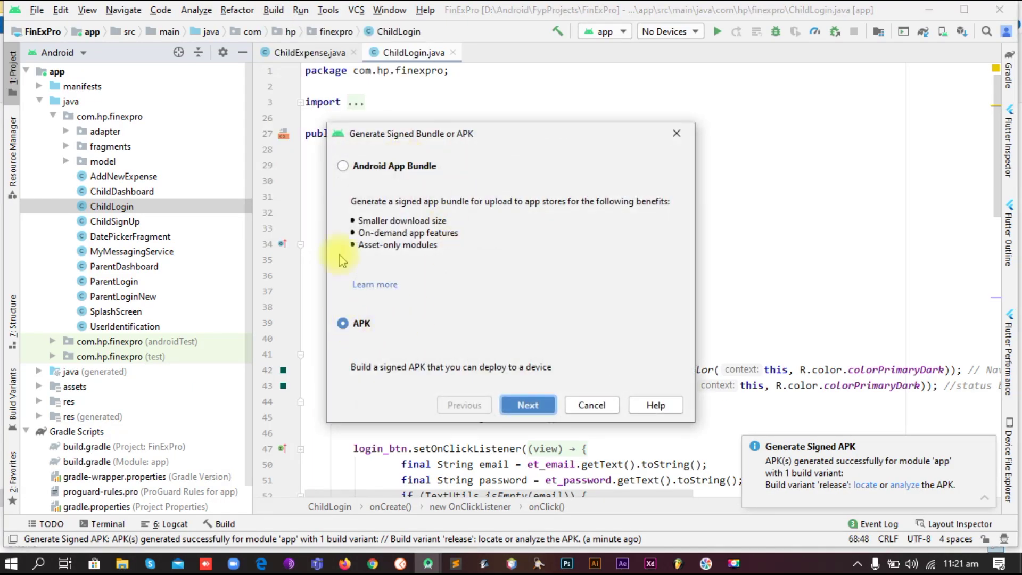
left_click(527, 405)
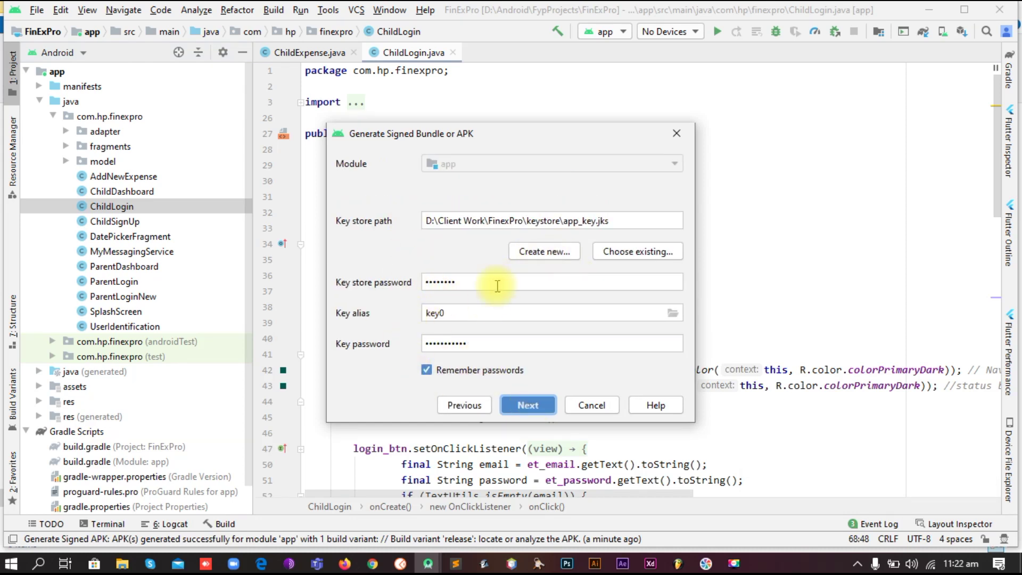
left_click(527, 405)
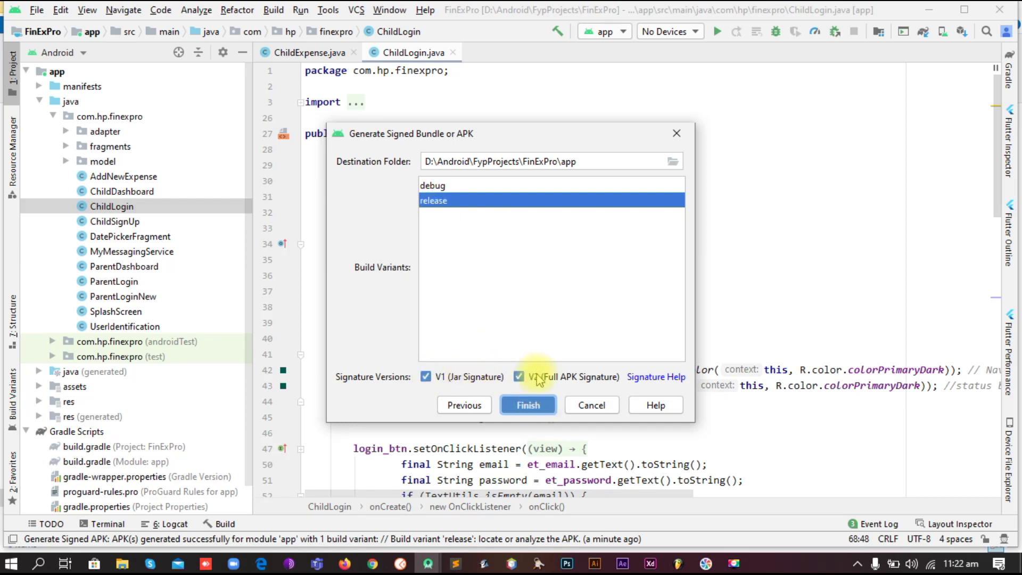
left_click(590, 405)
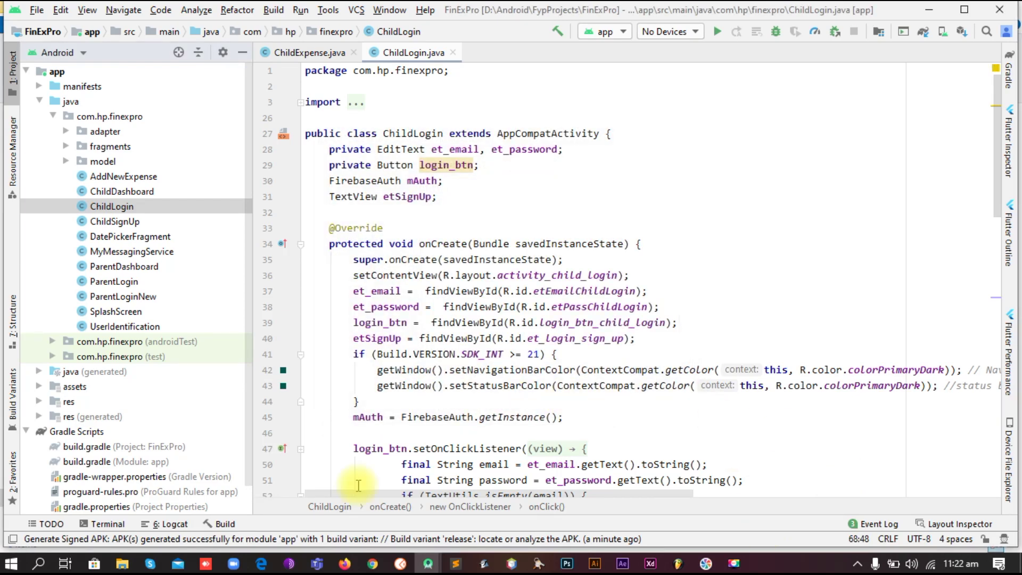
Return to the release page and let Google Play manage the app signing key.
left_click(372, 562)
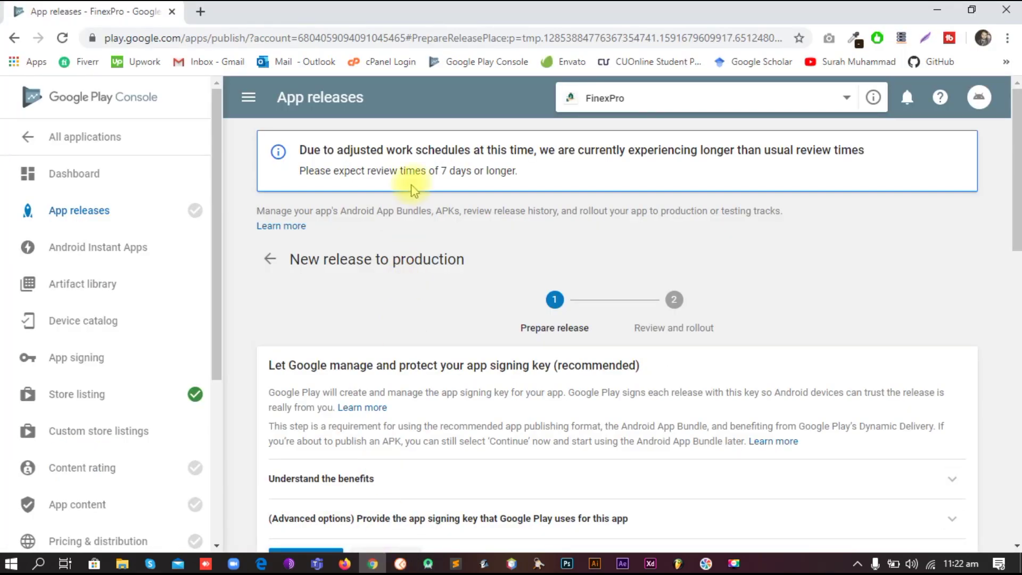
left_click_drag(1017, 199, 1017, 277)
left_click(315, 337)
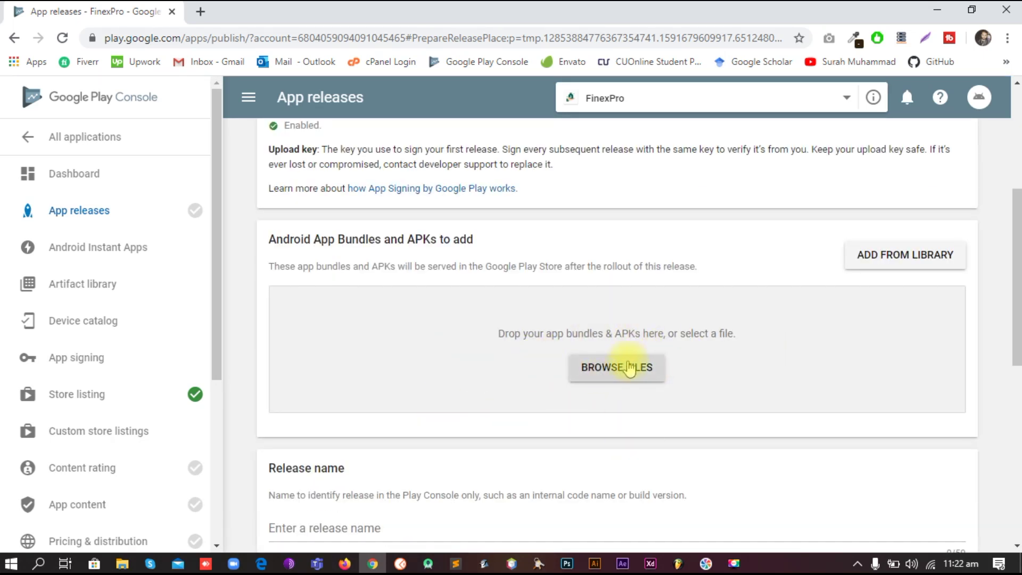
left_click(122, 563)
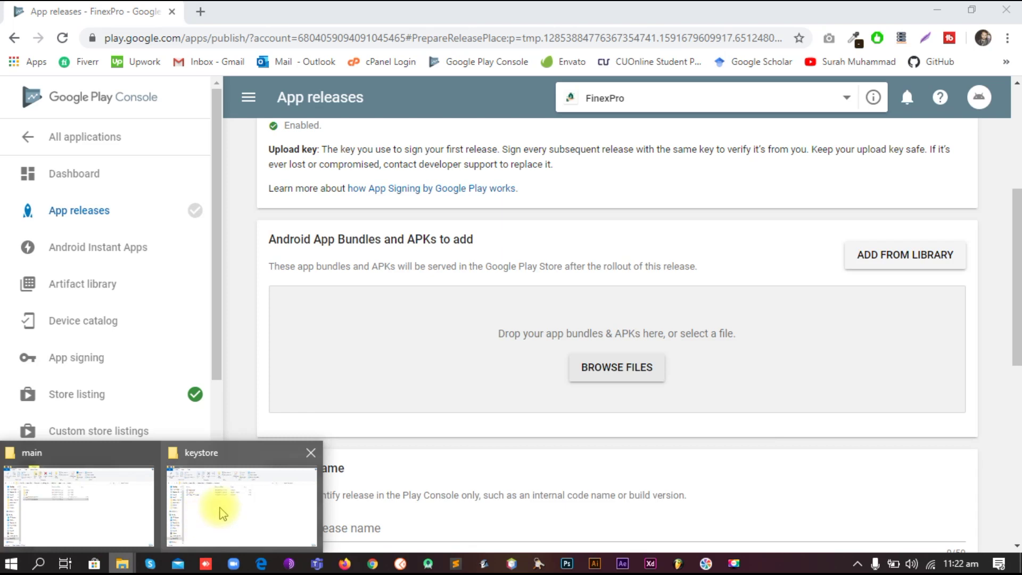
left_click(223, 513)
left_click(289, 117)
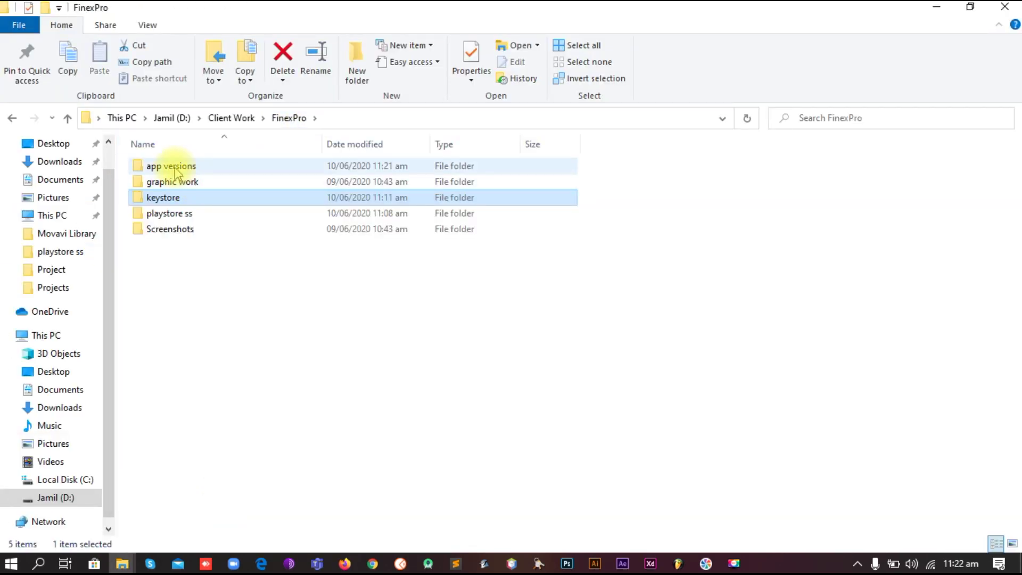
double_click(176, 169)
left_click_drag(166, 168, 412, 502)
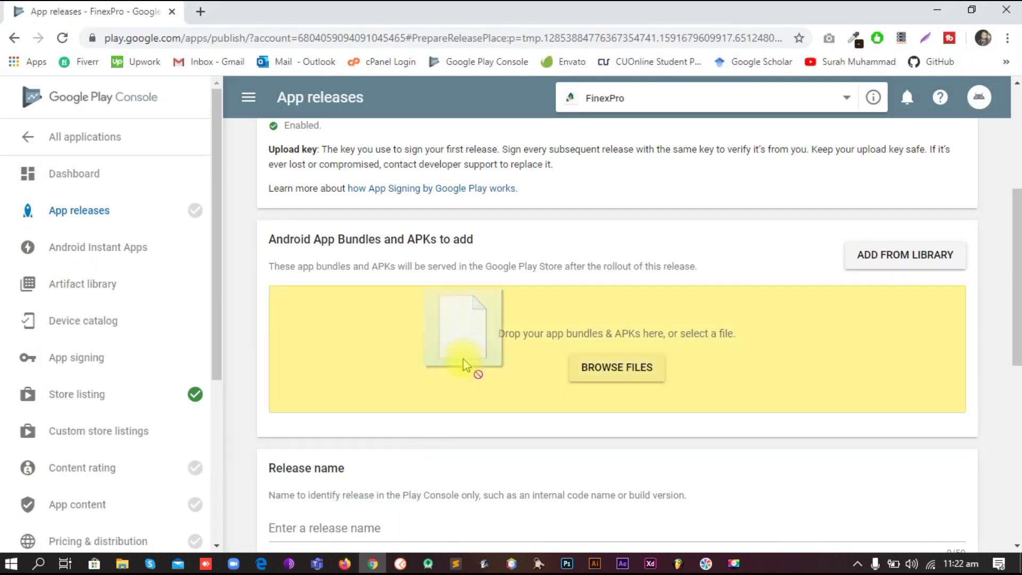
left_click_drag(413, 503, 463, 364)
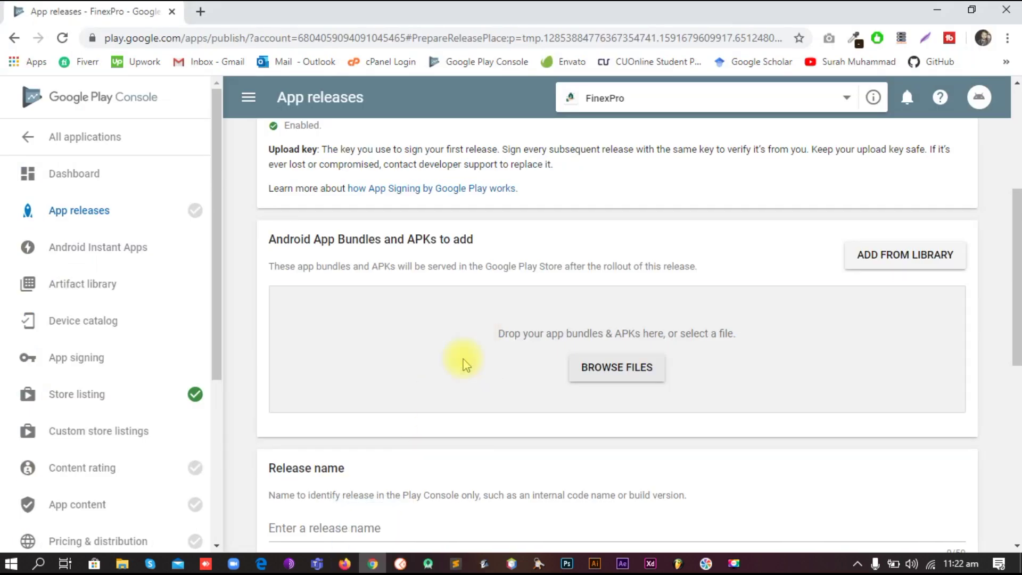
left_click_drag(1016, 291, 1018, 333)
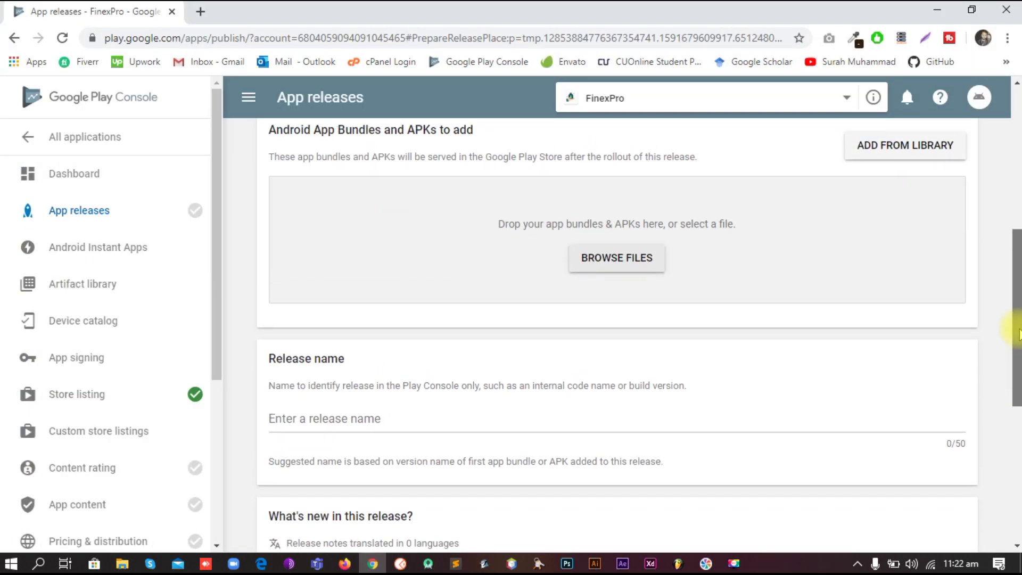
Scroll the release form to the APK area and start a file upload from disk.
left_click_drag(1018, 332, 1017, 336)
left_click(369, 417)
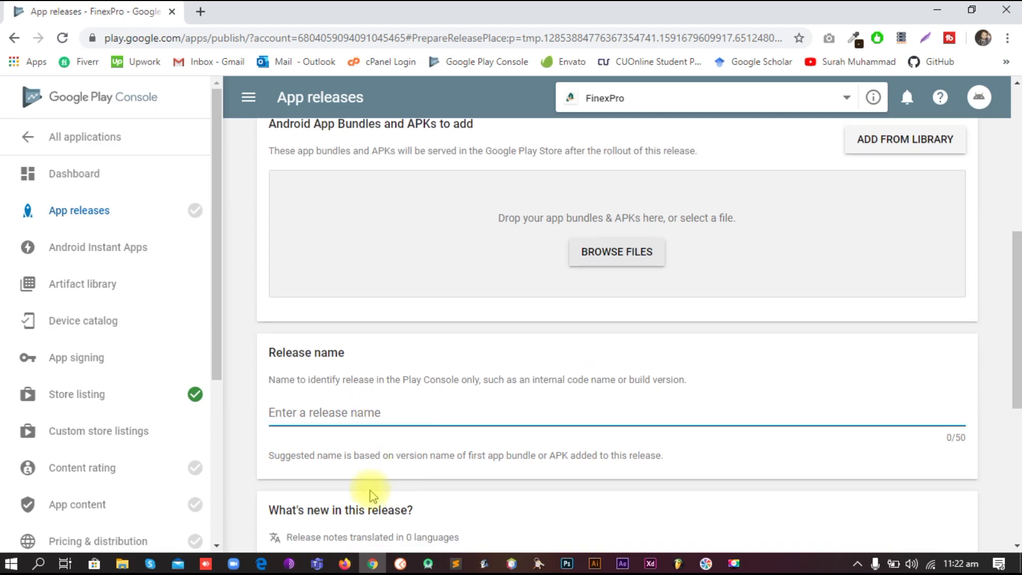
mouse_move(1017, 319)
left_mouse_down()
mouse_move(1016, 263)
mouse_move(1017, 301)
left_mouse_up()
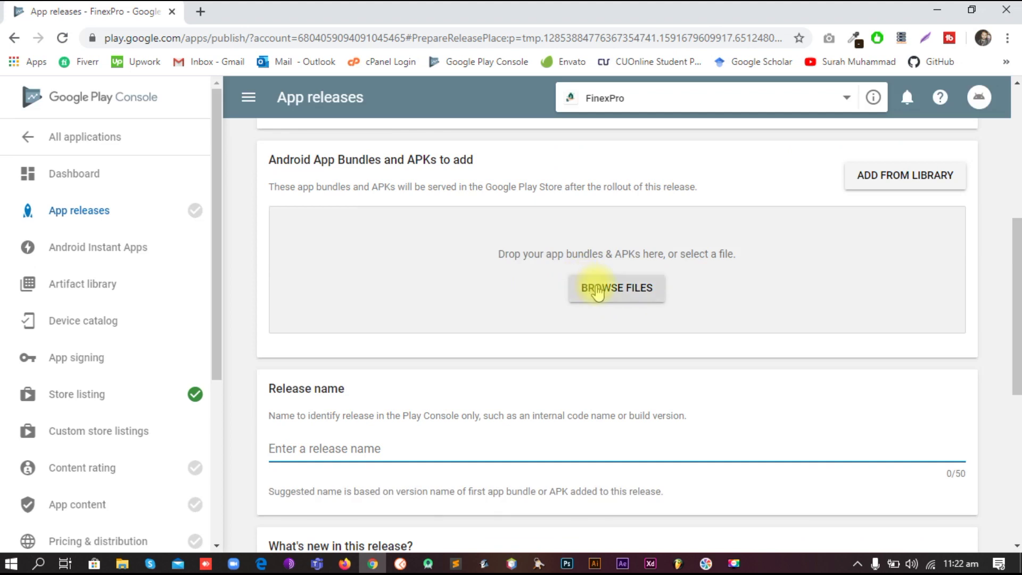
left_click(598, 290)
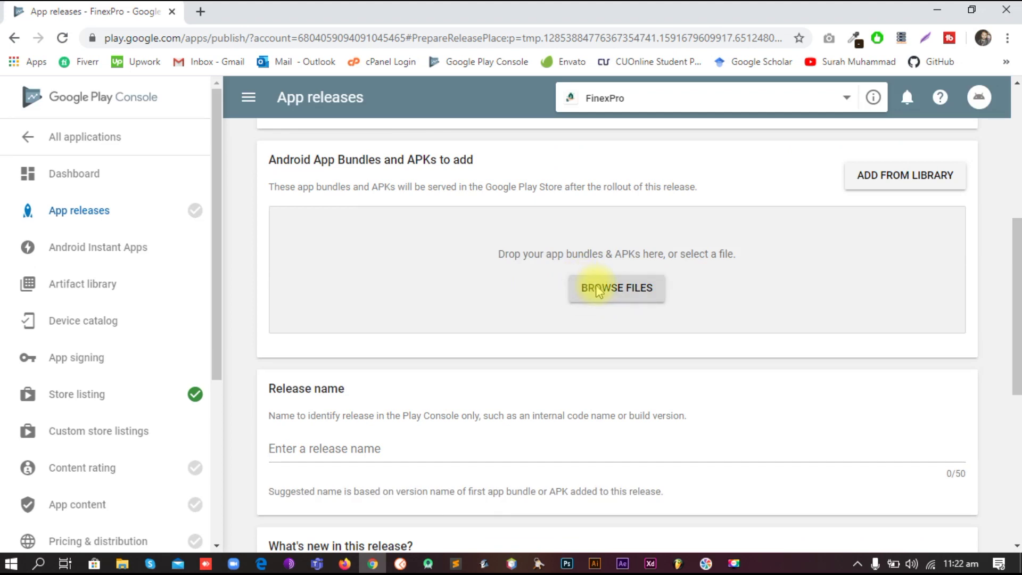
Choose 1.apk from D:\Client Work\FinexPro\app versions for upload.
type("D:\\")
key("Return")
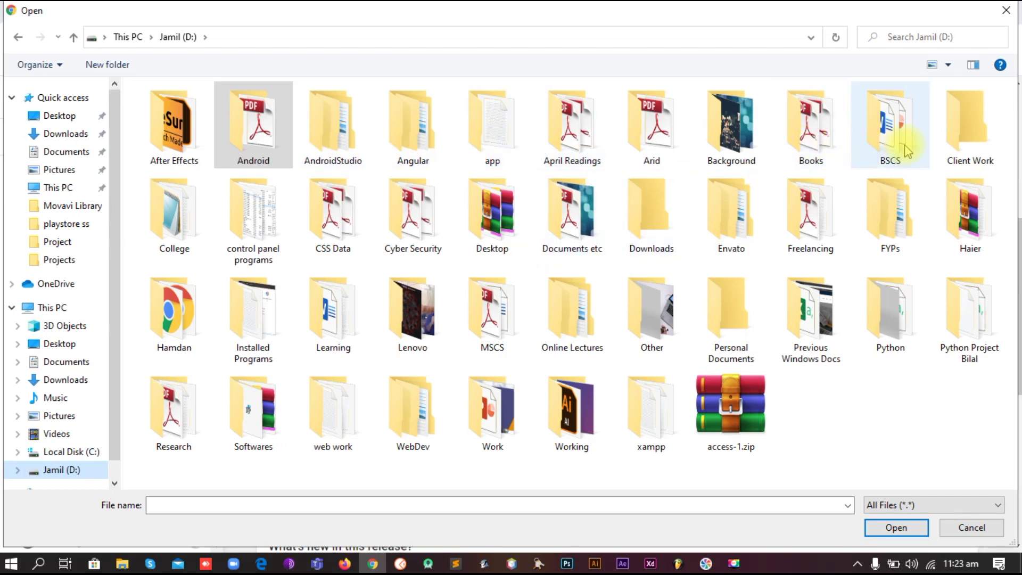
double_click(974, 115)
left_click(185, 350)
key("f")
key("Down")
key("Down")
key("Down")
key("Return")
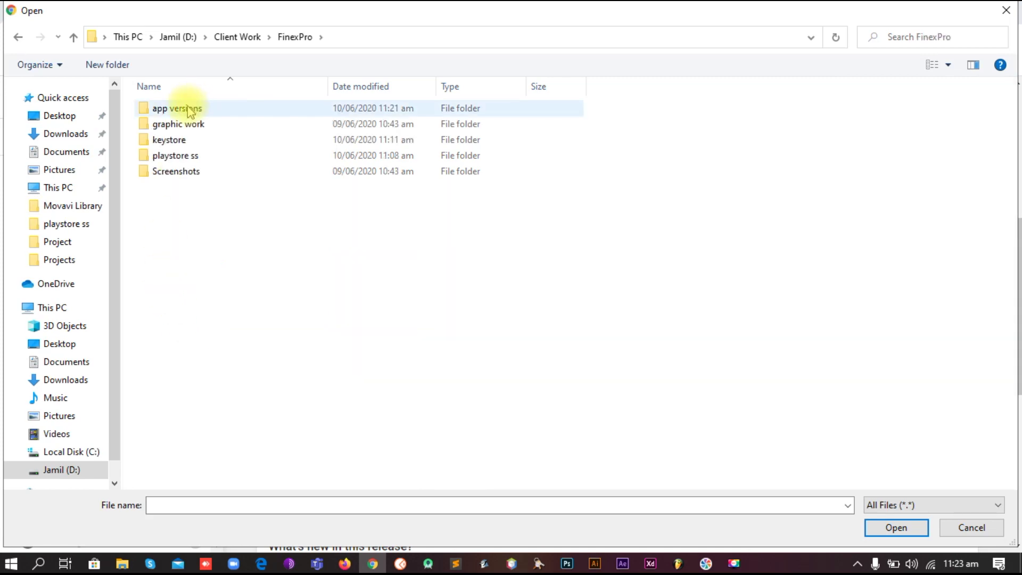
double_click(183, 108)
double_click(163, 109)
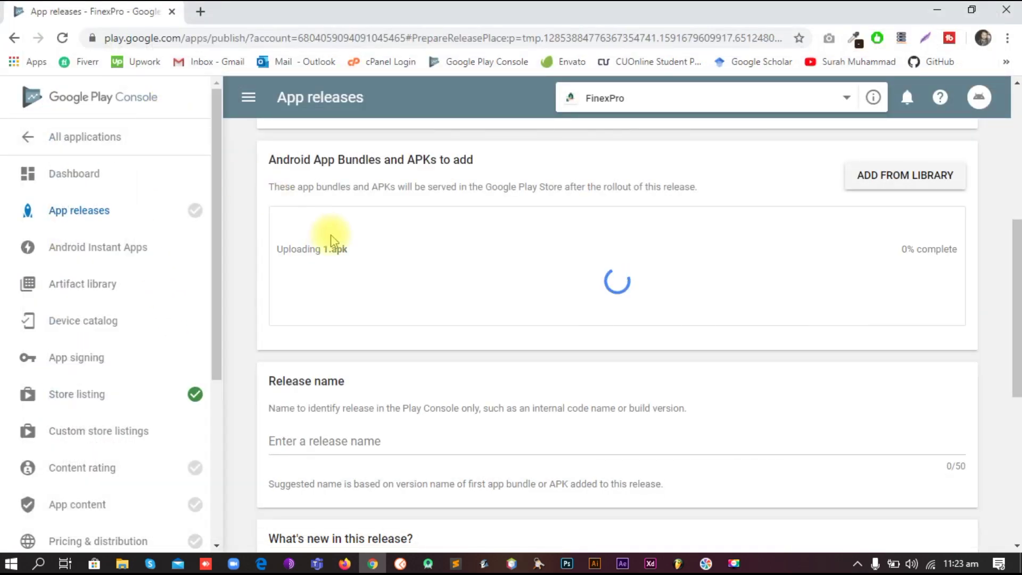
Replace the placeholder en-US release notes with new text and save release 1.0.
left_click_drag(1018, 295, 1016, 399)
left_click_drag(548, 388, 303, 381)
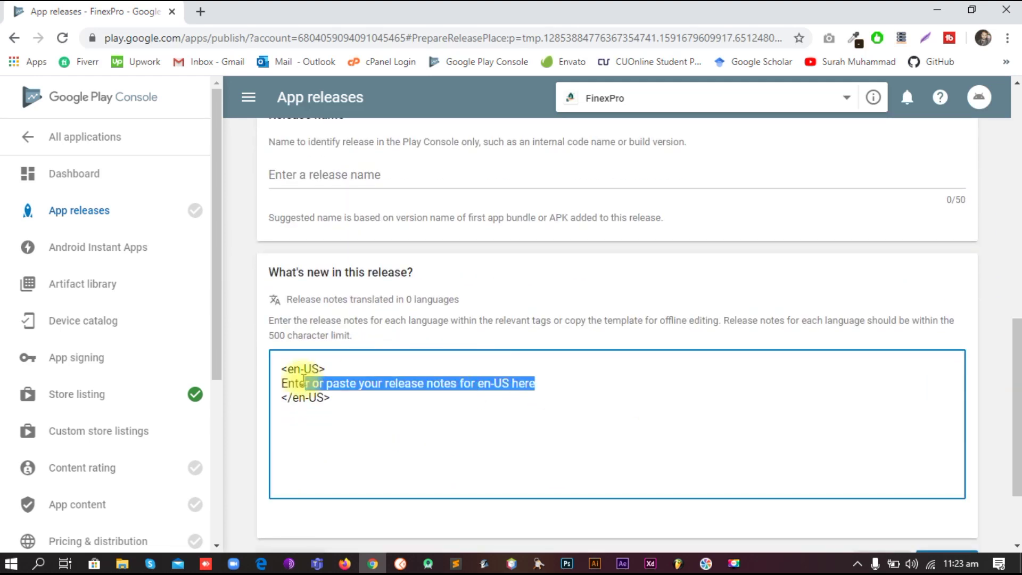
key("BackSpace")
type("We have added all the essential features in our a")
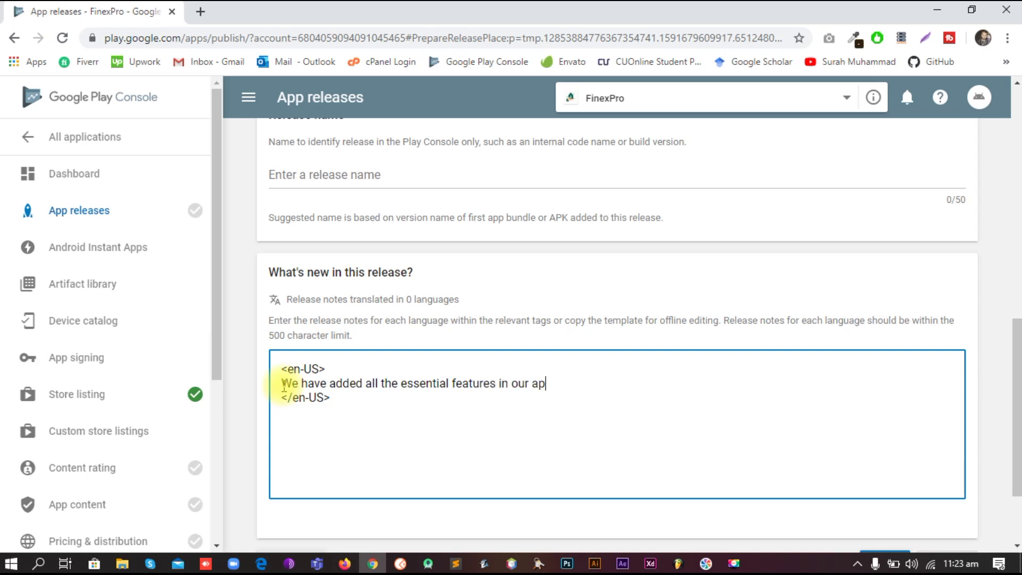
type("pp and we a")
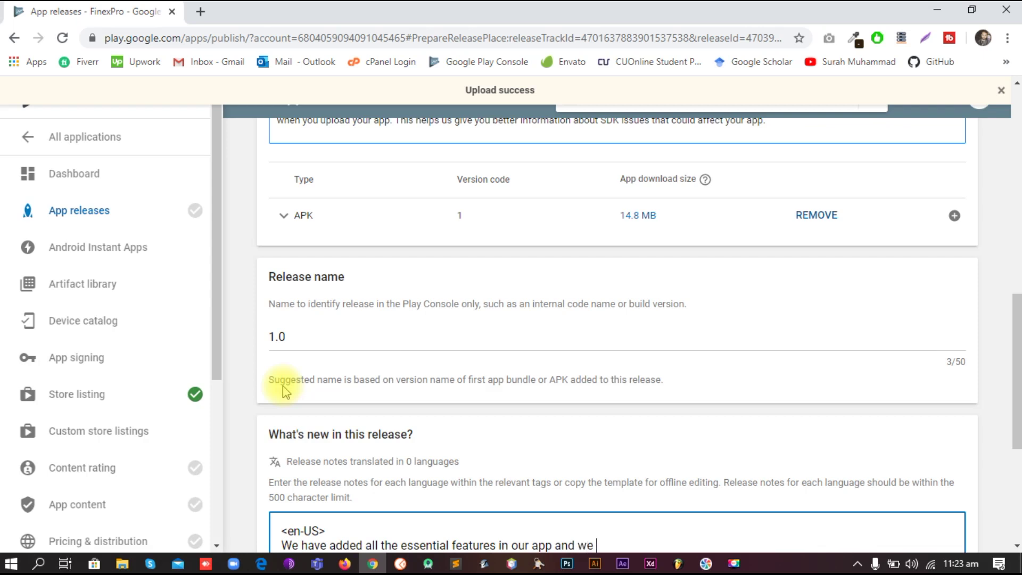
type("re")
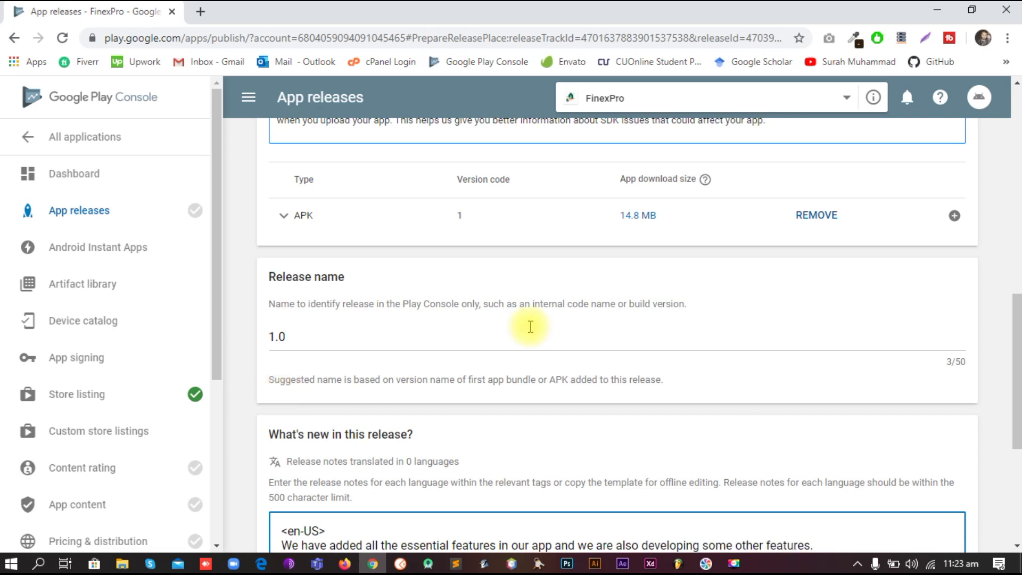
left_click_drag(1016, 372, 1016, 348)
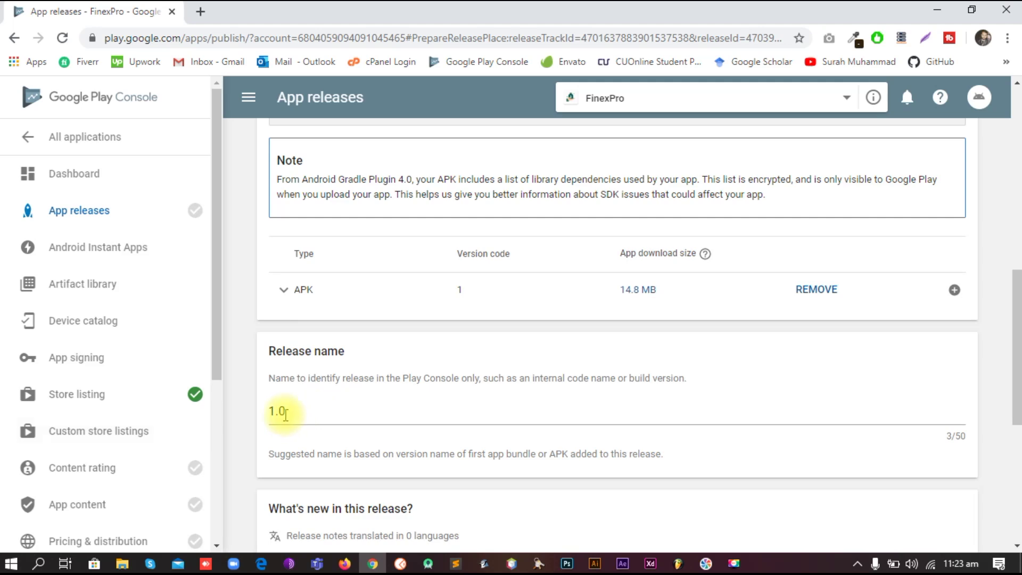
left_click_drag(1016, 312, 1016, 449)
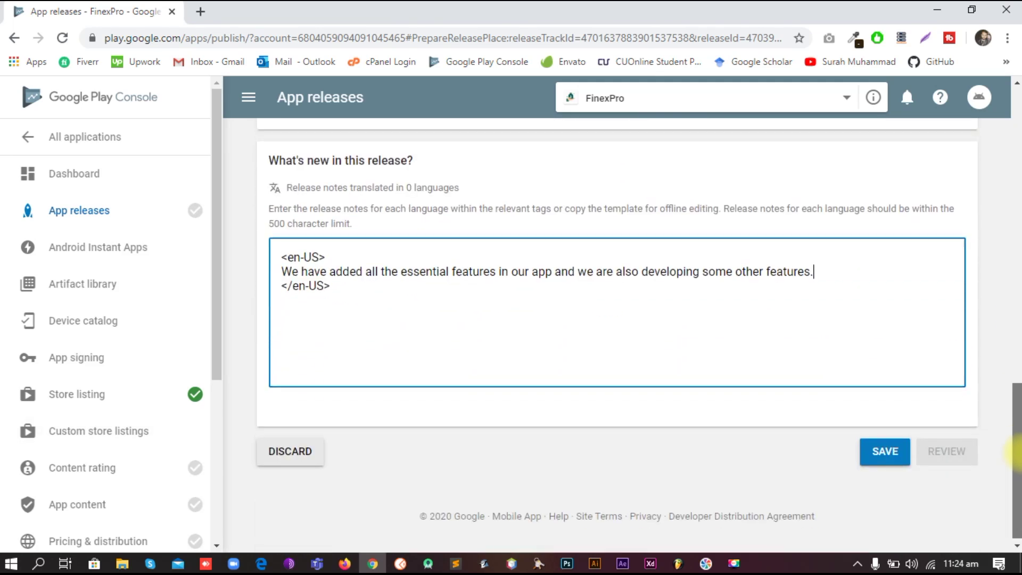
left_click(885, 452)
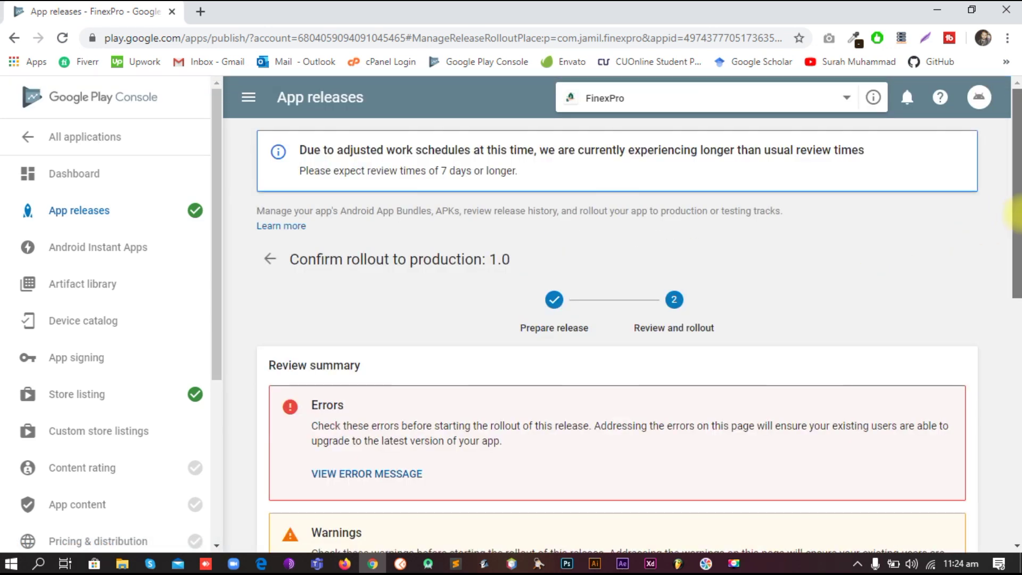
Review the 1.0 release's errors, warnings and APK summary blocking rollout, then go to Content rating.
left_click_drag(1016, 213, 1014, 294)
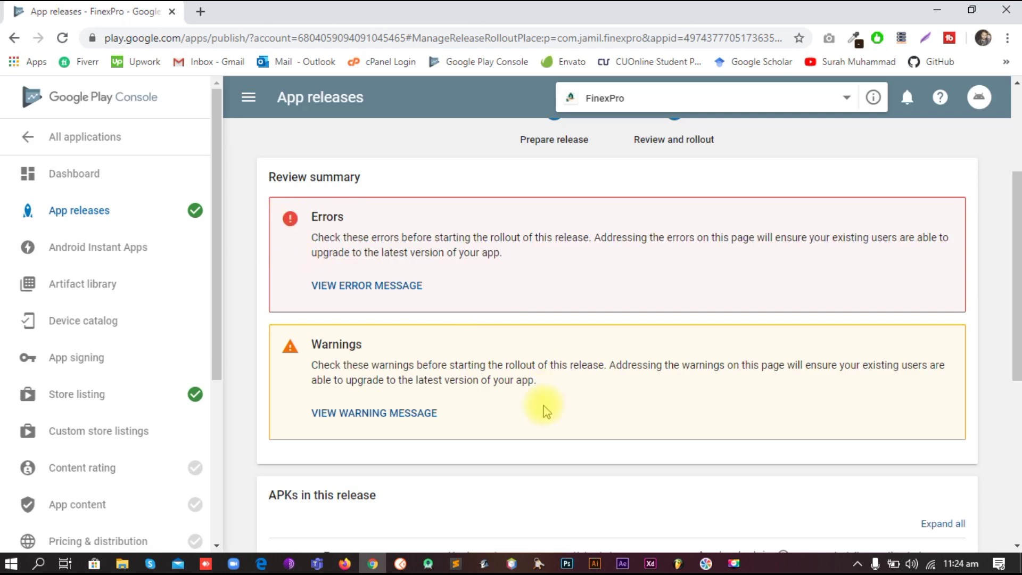
left_click_drag(1015, 356, 1014, 514)
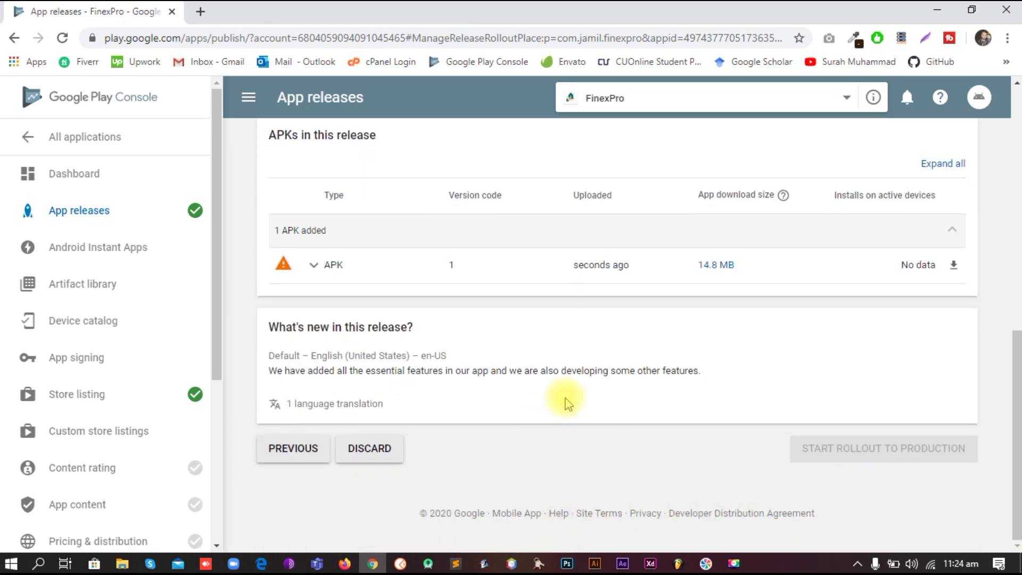
mouse_move(1017, 383)
left_mouse_down()
mouse_move(1007, 195)
mouse_move(1017, 405)
left_mouse_up()
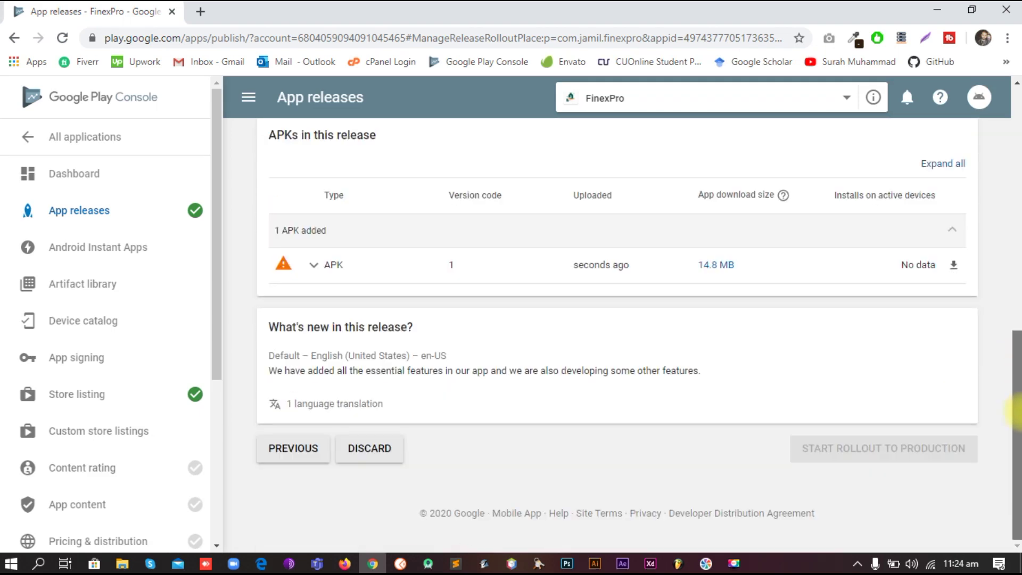
mouse_move(1015, 407)
left_mouse_down()
mouse_move(1003, 194)
mouse_move(1014, 319)
left_mouse_up()
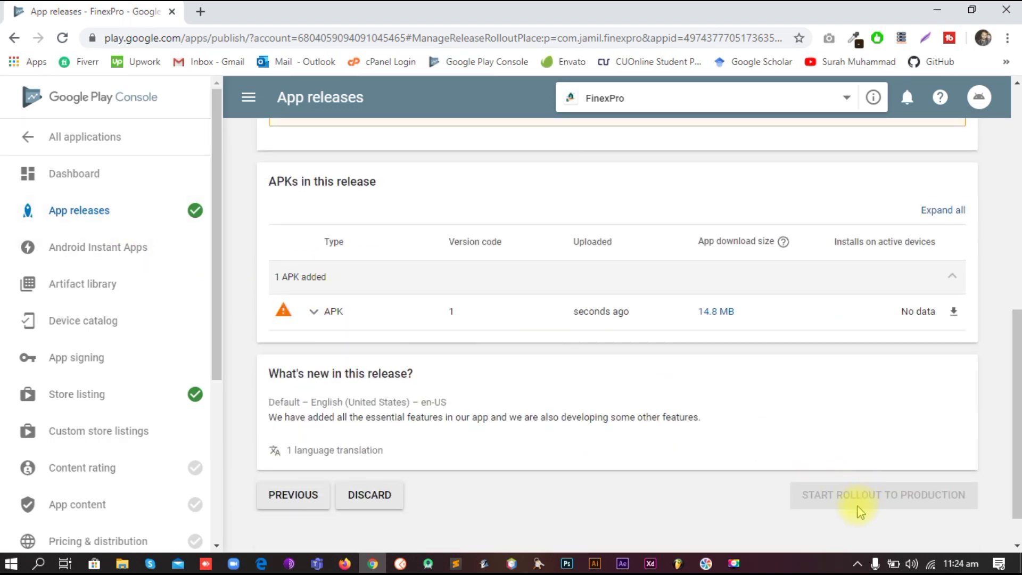
left_click_drag(211, 287, 223, 392)
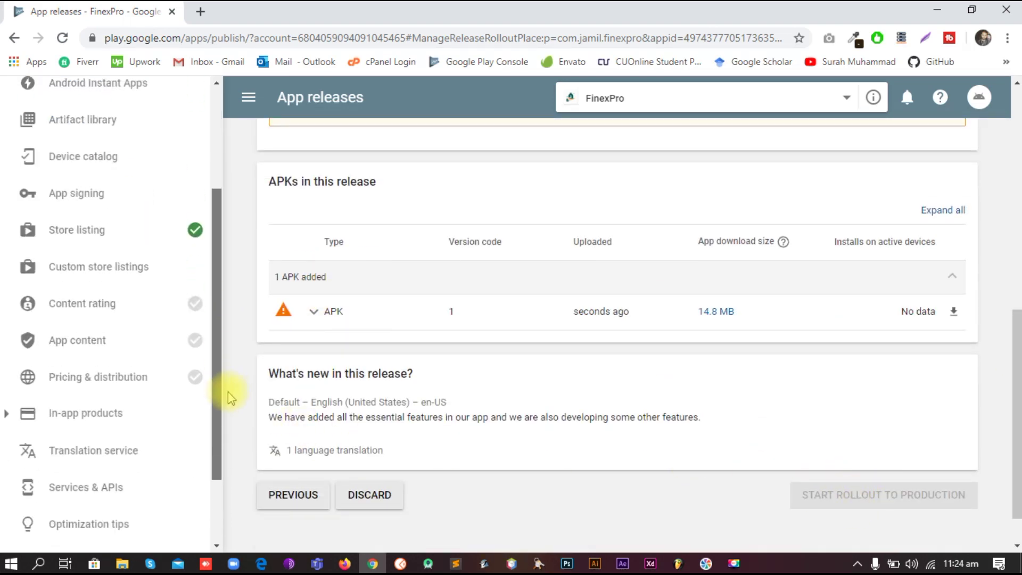
left_click(116, 311)
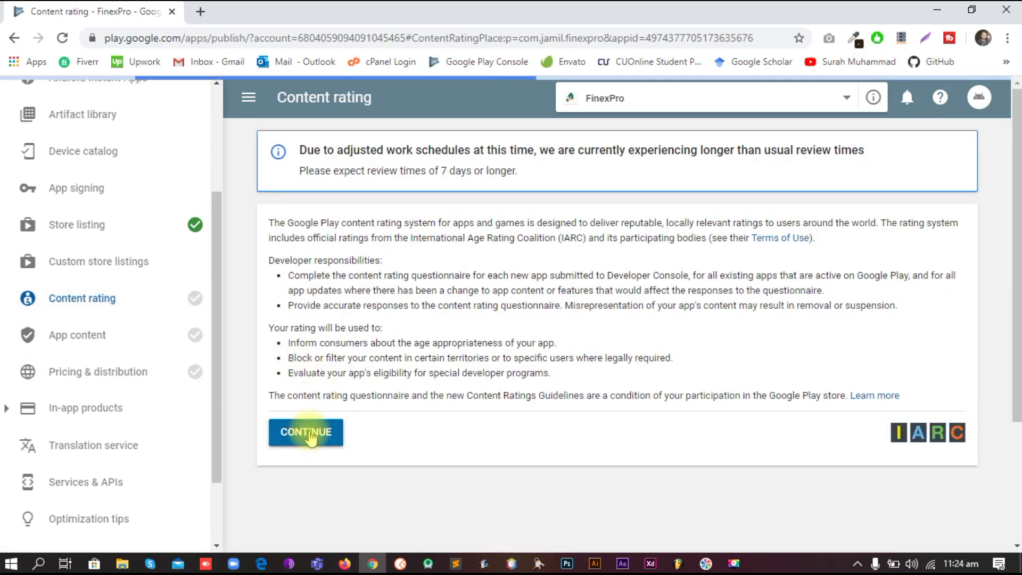
Start the content rating questionnaire and enter the contact email in both email fields.
left_click(306, 432)
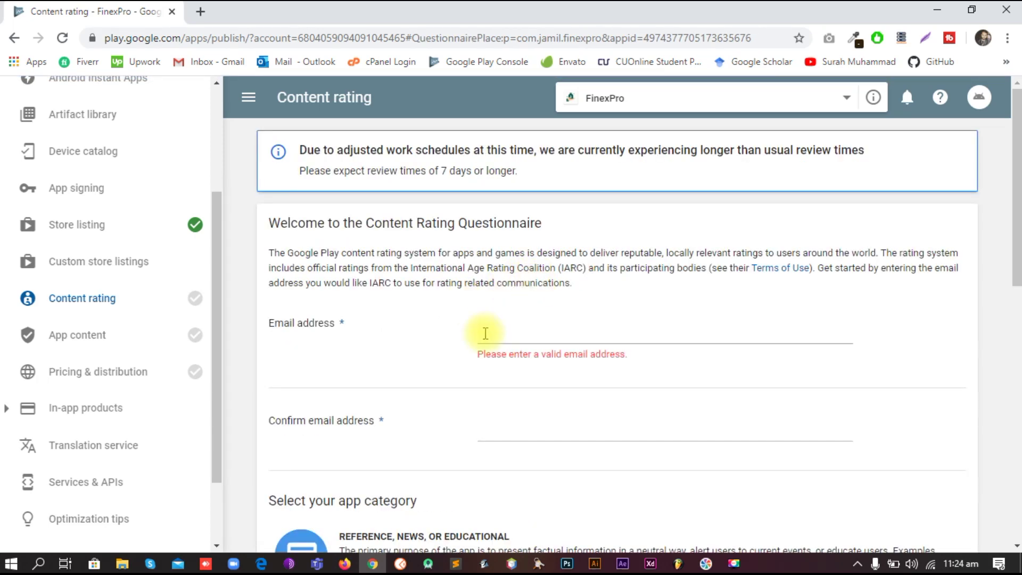
right_click(484, 332)
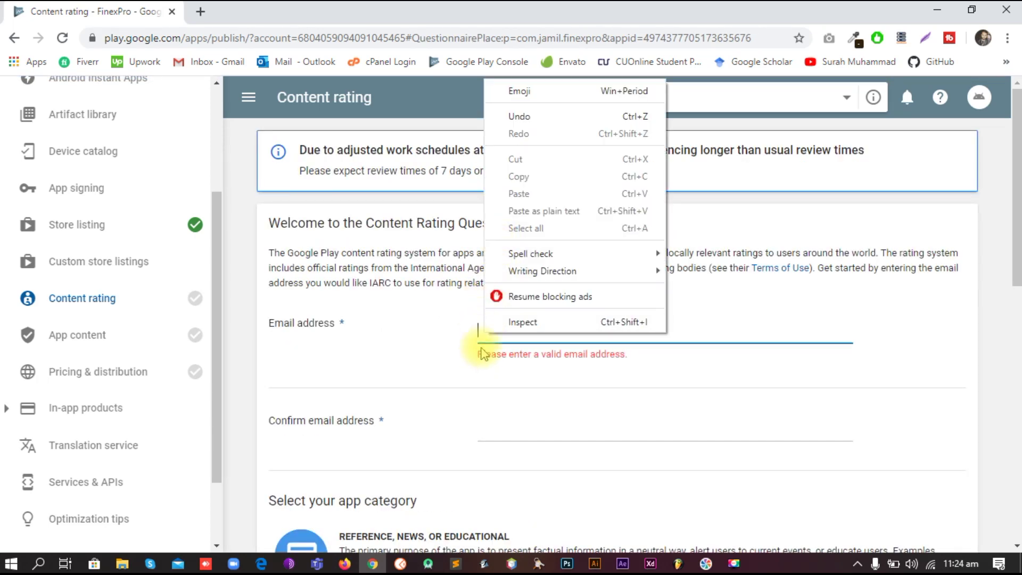
left_click(485, 335)
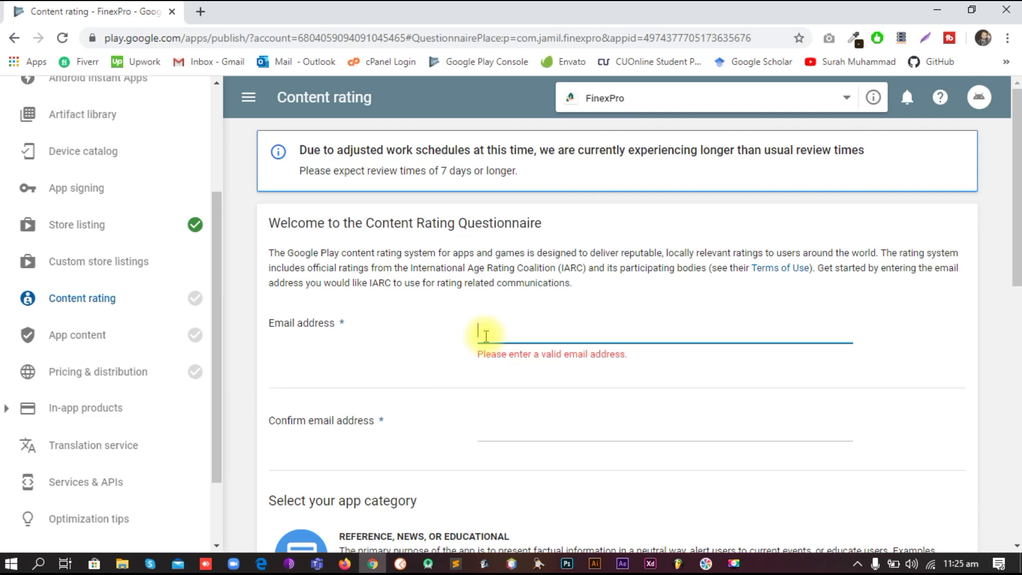
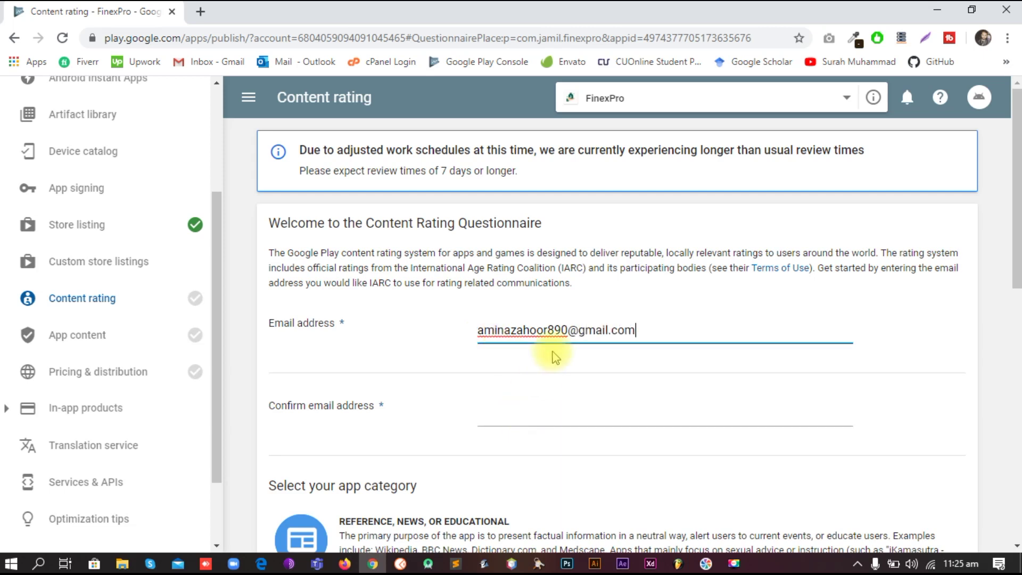
key("ctrl+a")
key("ctrl+c")
left_click(485, 410)
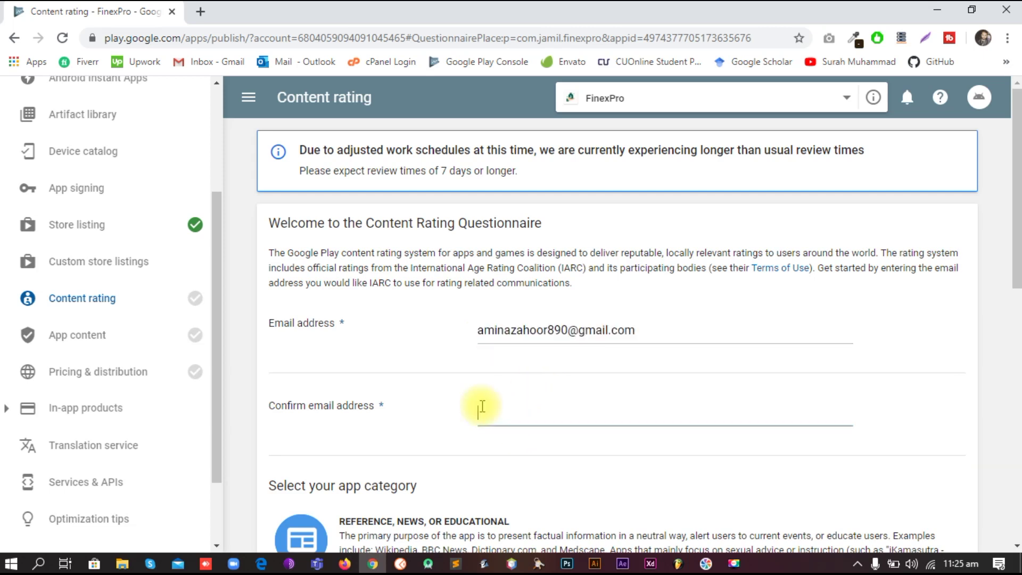
key("ctrl+v")
Choose the Reference, News, or Educational app category.
scroll(1014, 351, "down", 5)
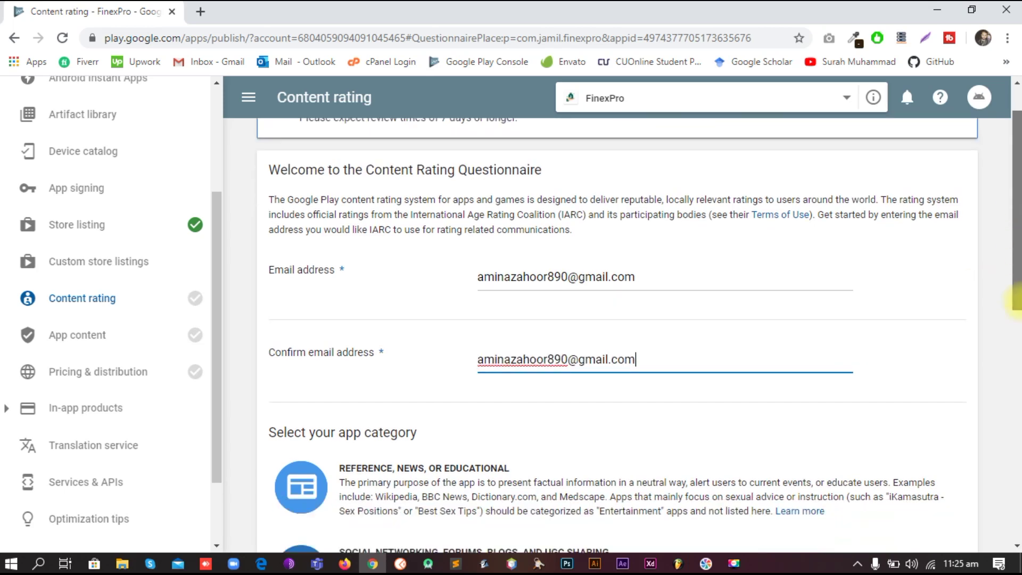
left_click_drag(1016, 362, 1017, 378)
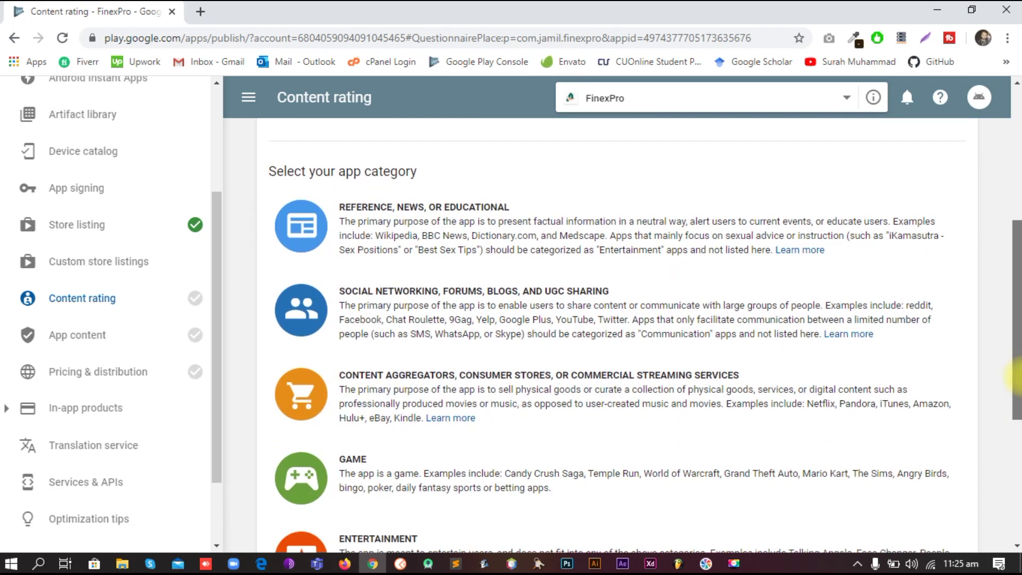
left_click_drag(1017, 378, 1016, 447)
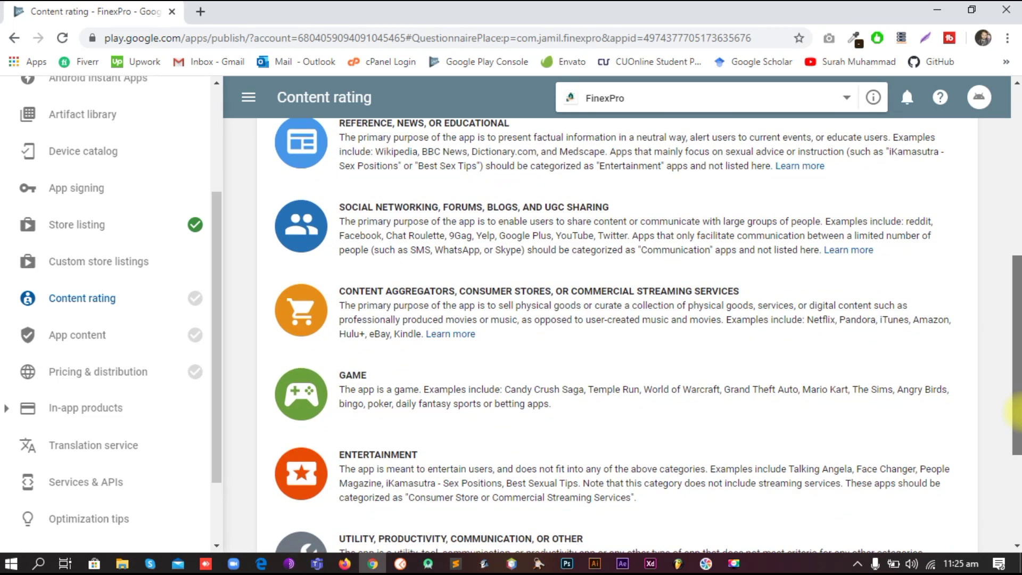
left_click_drag(1013, 447, 1014, 351)
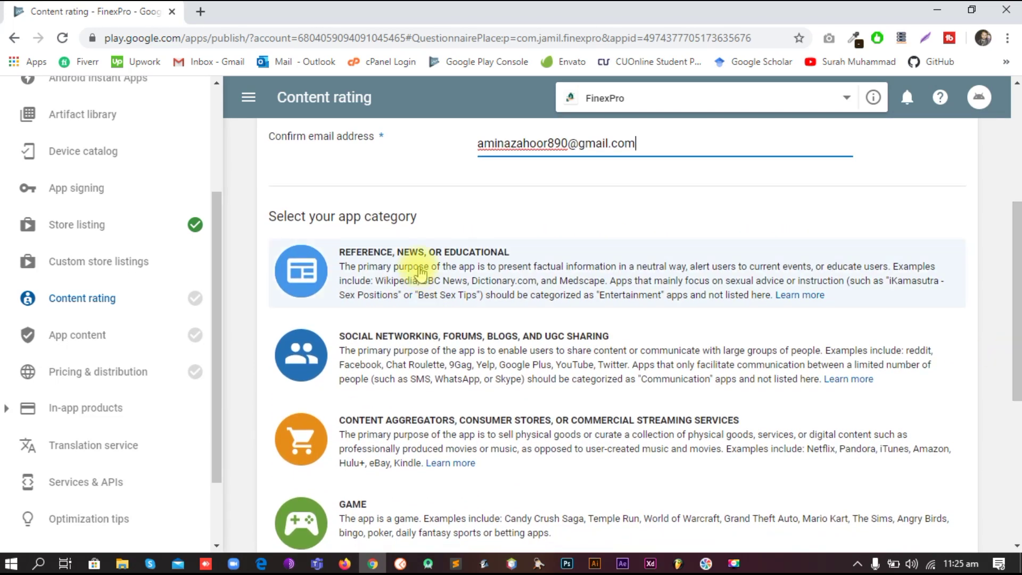
left_click(420, 269)
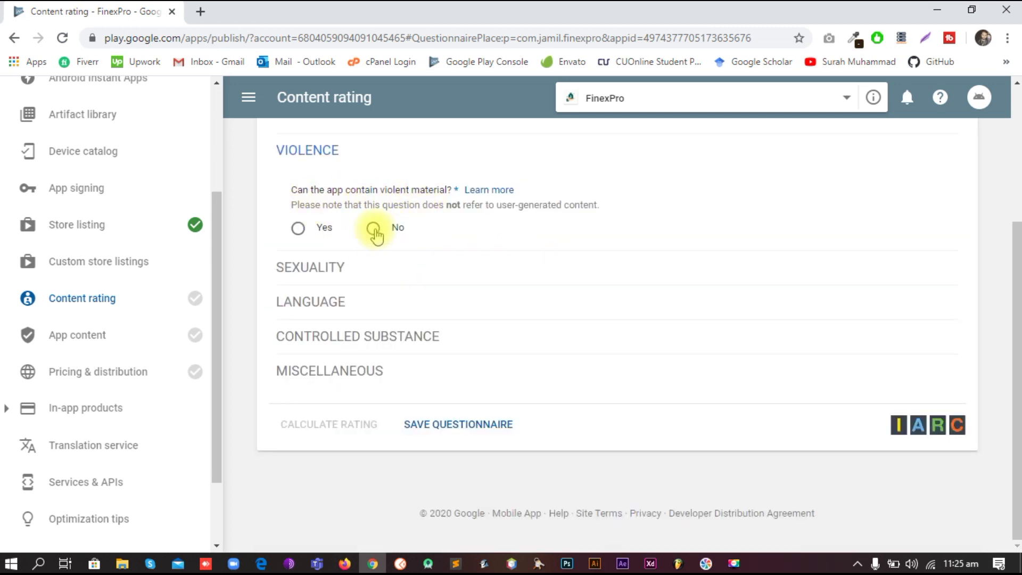
Answer No for violence, sexuality, language, drugs, location sharing and digital purchases, then save the questionnaire.
left_click(373, 228)
left_click(373, 275)
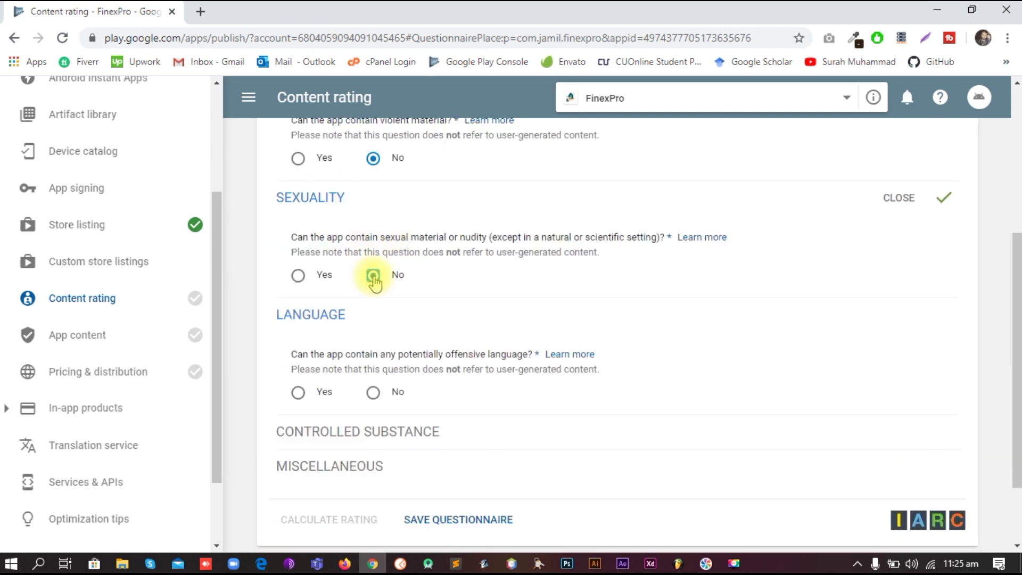
left_click(373, 392)
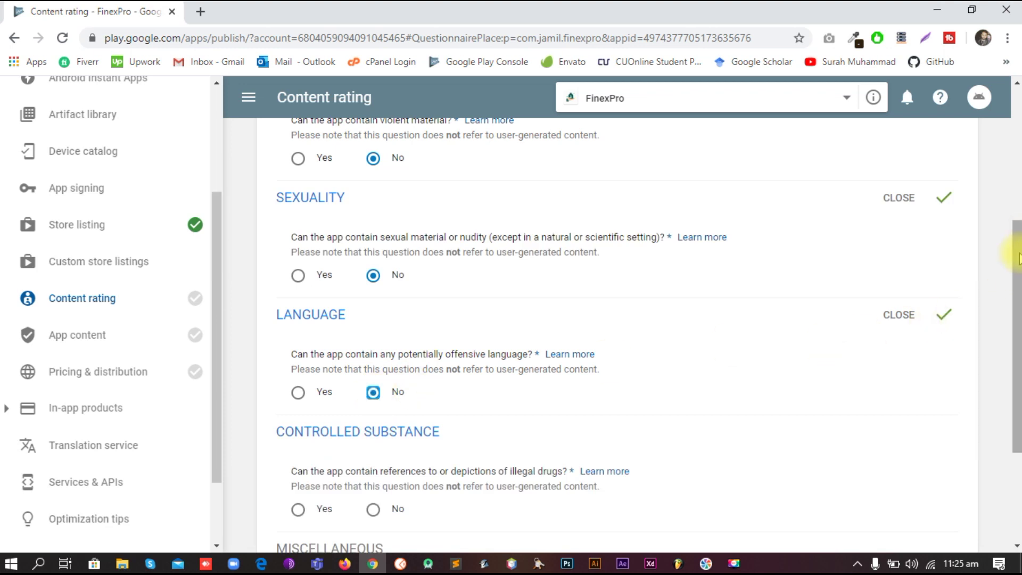
left_click_drag(1018, 258, 1016, 343)
left_click(374, 332)
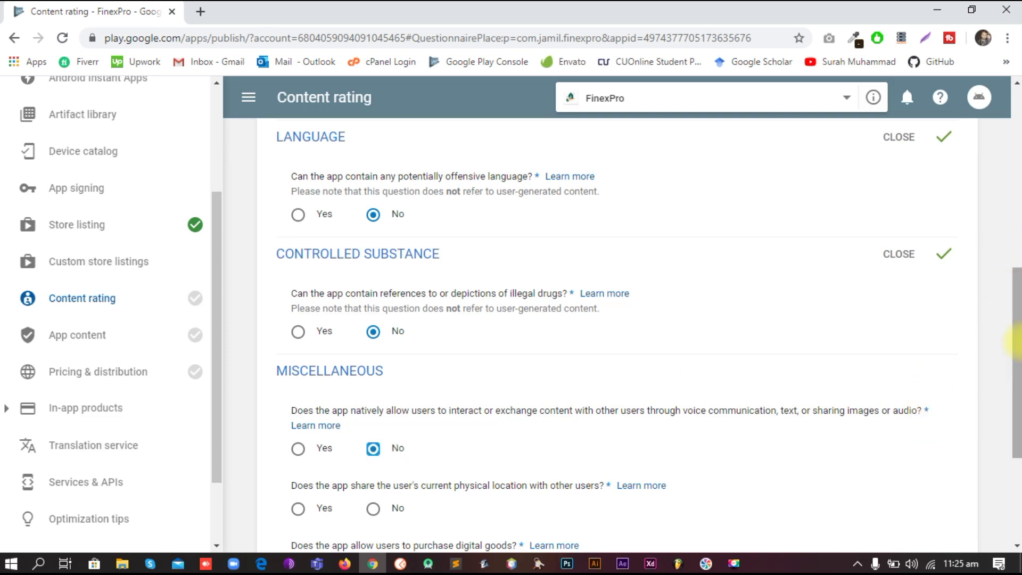
left_click_drag(1016, 341, 1016, 426)
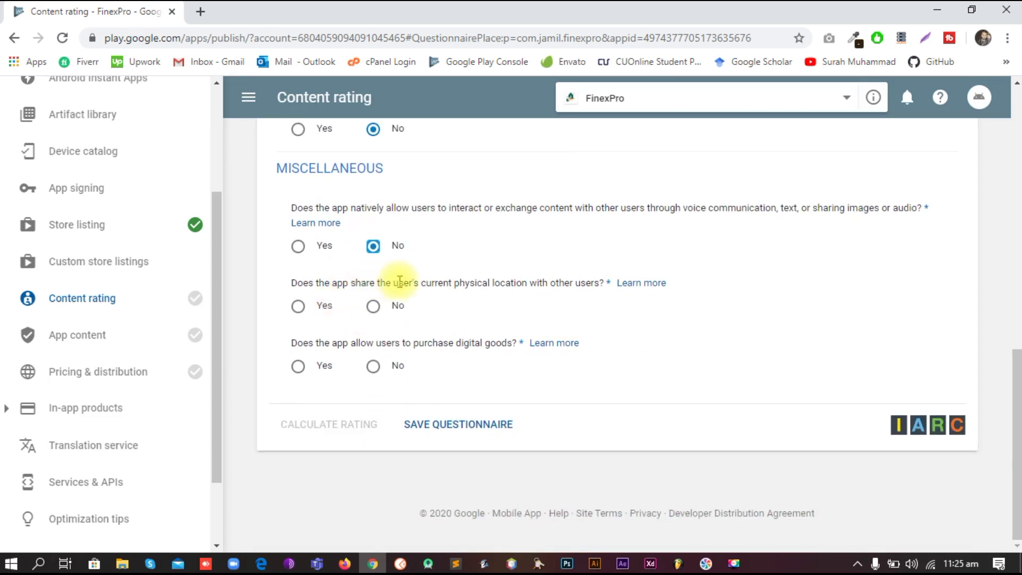
left_click(395, 308)
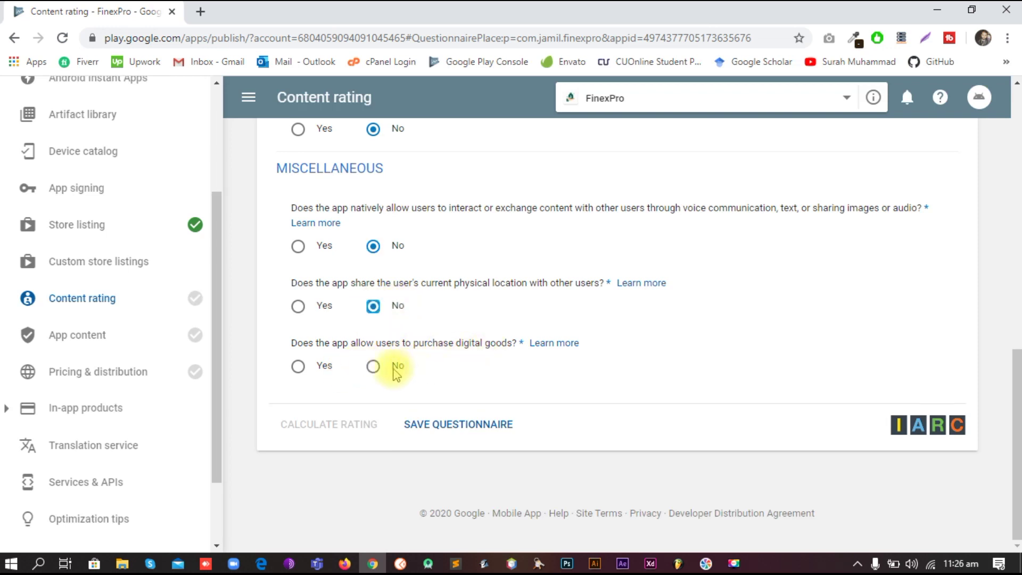
left_click(374, 367)
left_click(461, 424)
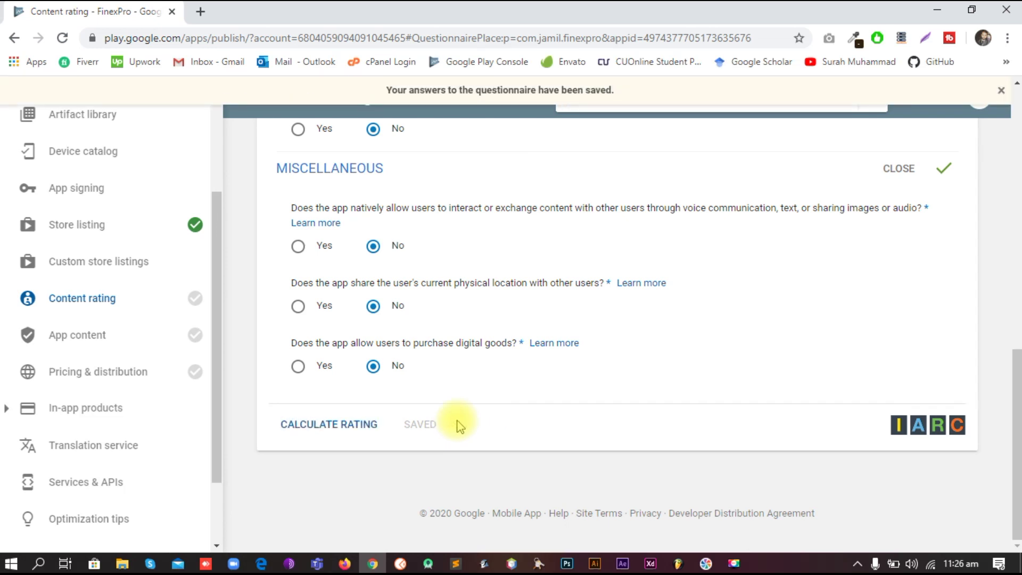
Return to the Content rating overview, which lists the questionnaire as In progress.
mouse_move(1013, 413)
left_mouse_down()
mouse_move(1015, 133)
mouse_move(1016, 425)
mouse_move(992, 124)
left_mouse_up()
scroll(852, 213, "down", 1)
scroll(585, 266, "down", 8)
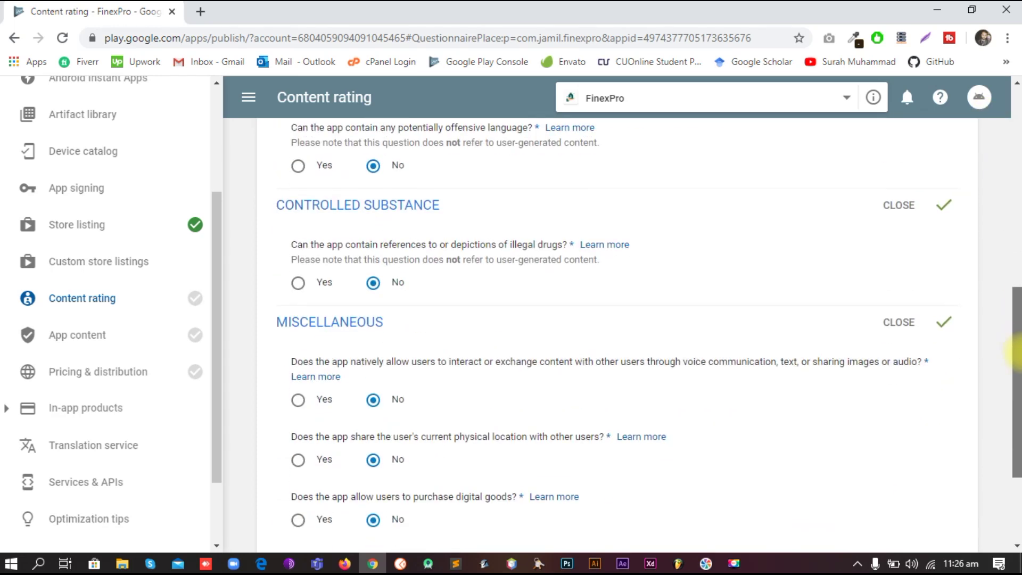
scroll(372, 293, "down", 4)
left_click(140, 308)
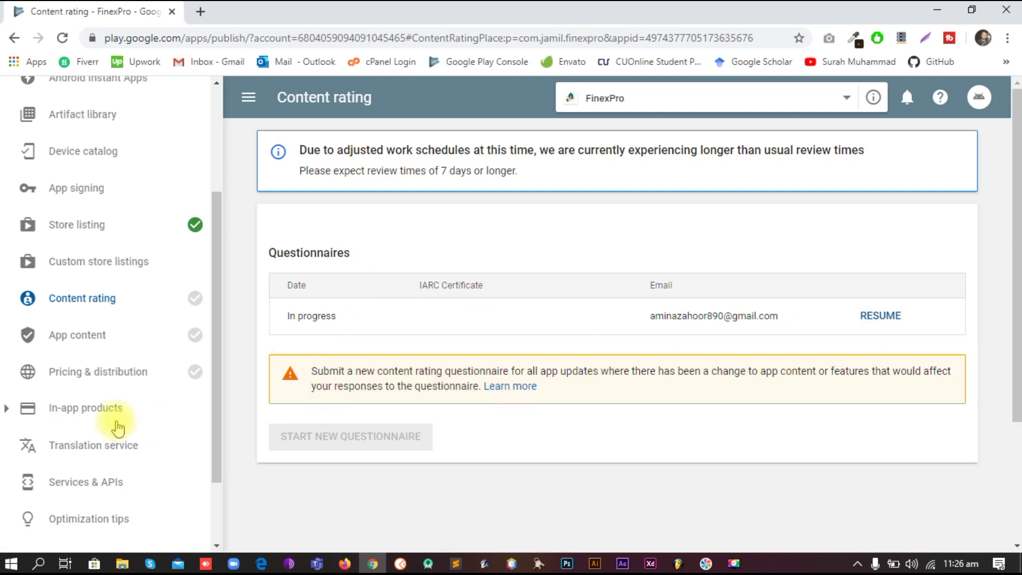
left_click(110, 383)
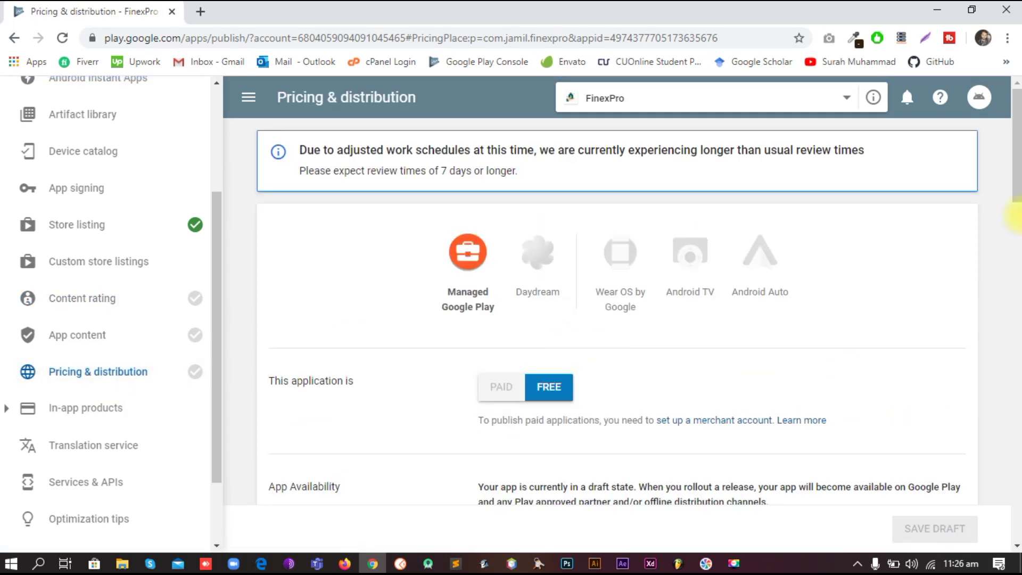
Accept the Content guidelines and US export laws declarations and save the Pricing & distribution draft.
left_click_drag(1016, 176, 1017, 511)
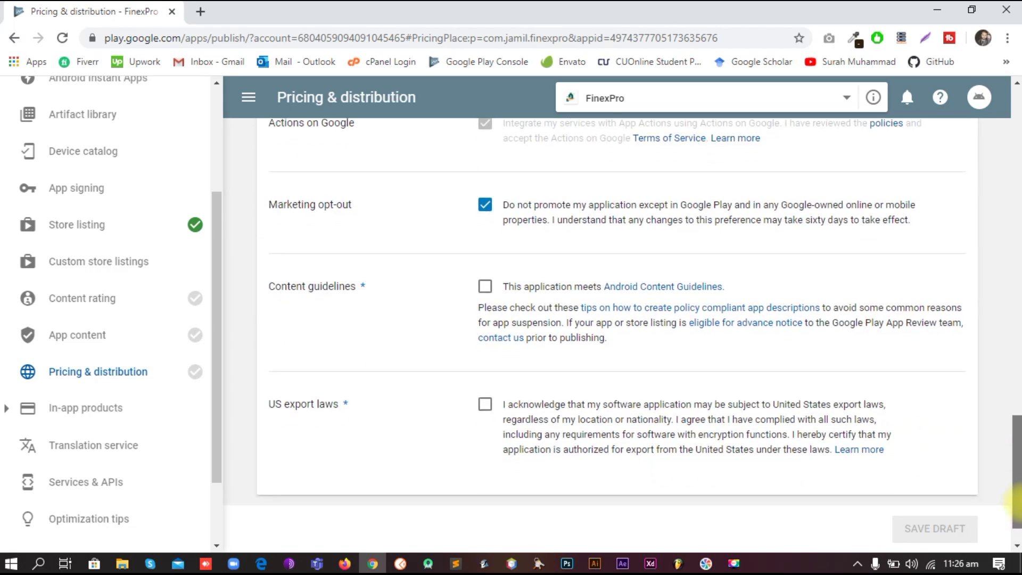
left_click(487, 285)
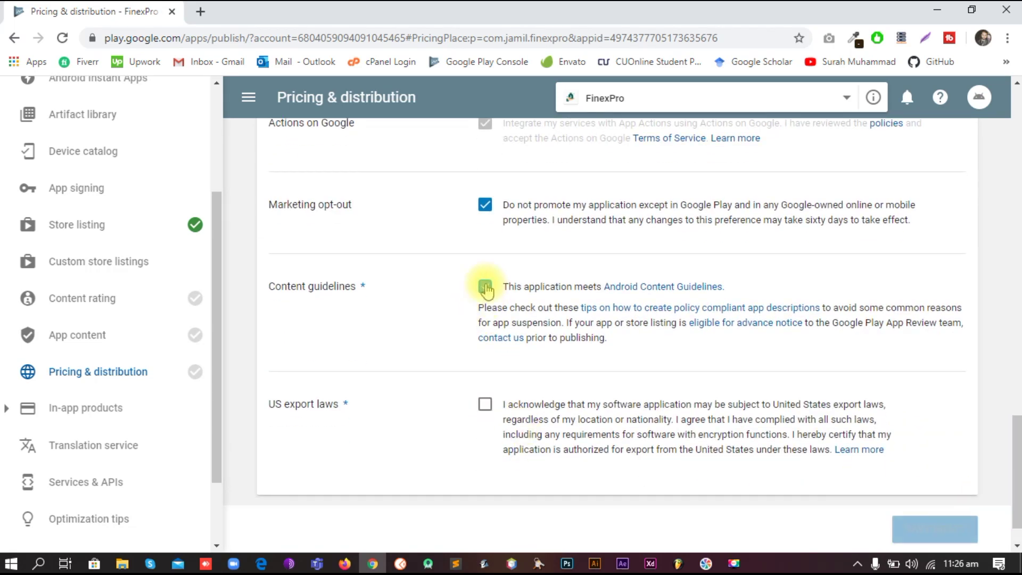
left_click(485, 406)
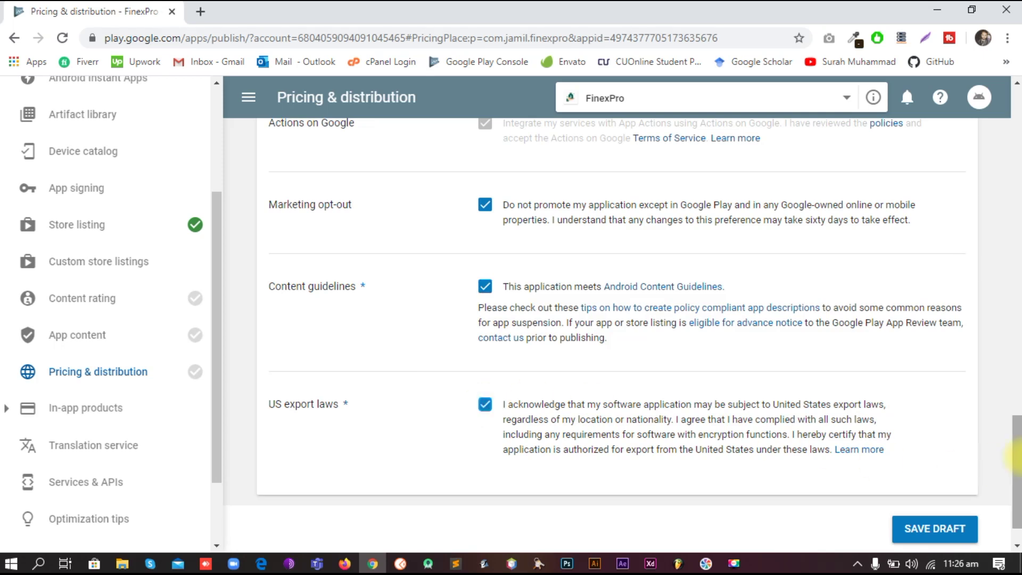
scroll(1015, 479, "down", 1)
left_click(923, 529)
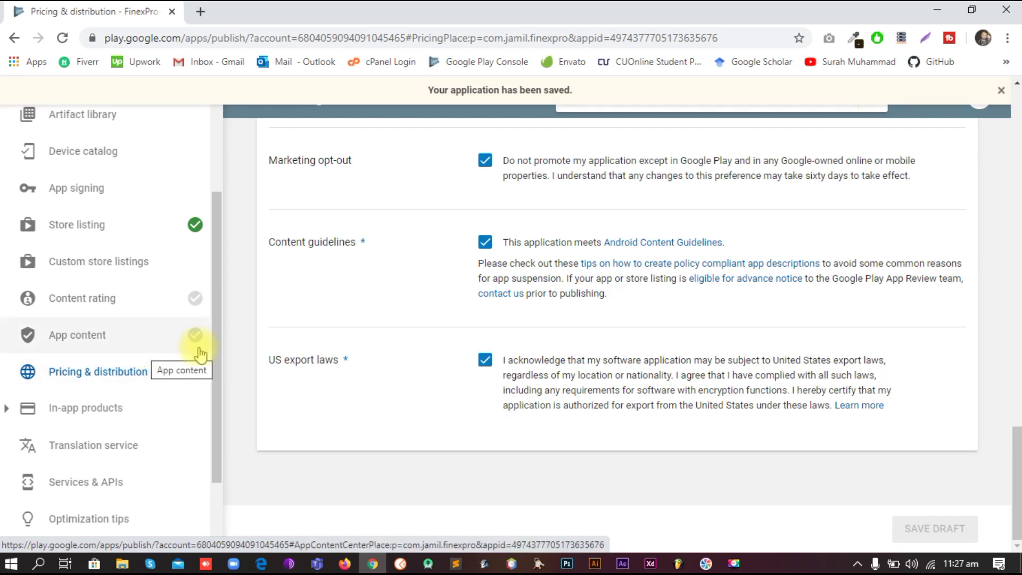
Set App access to 'All functionality is available without special access' and save it.
left_click(129, 342)
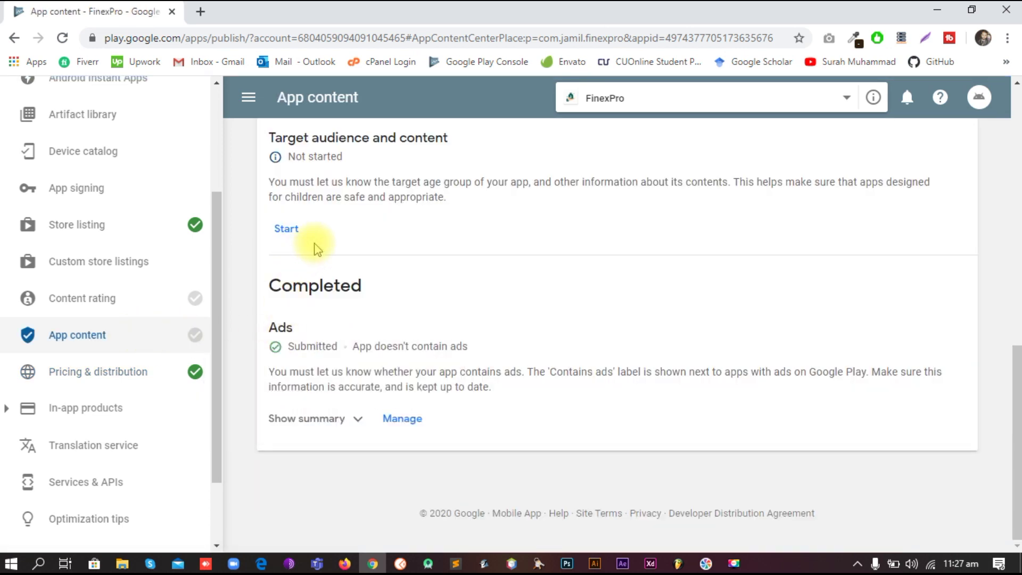
left_click(290, 234)
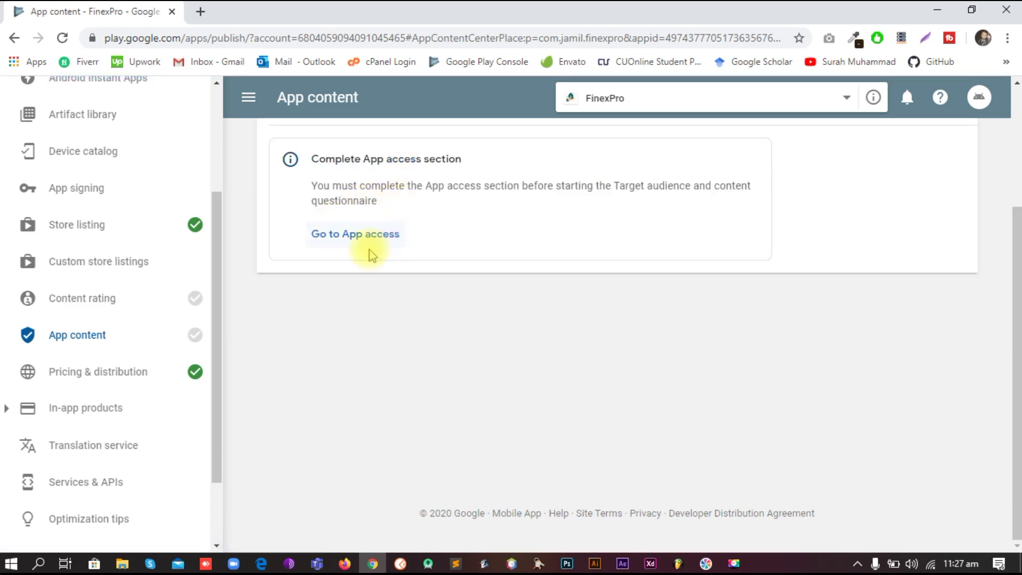
left_click(344, 237)
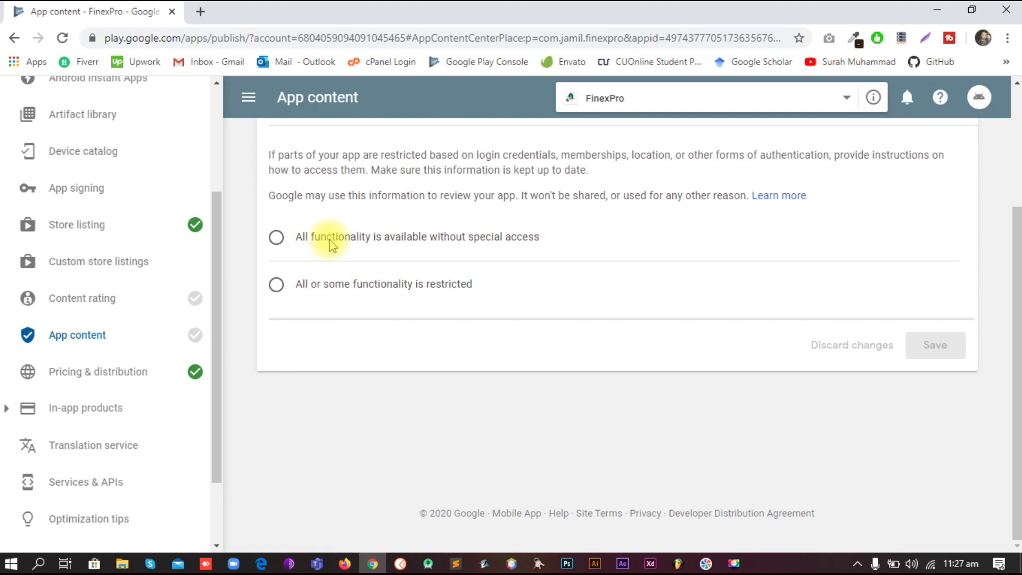
left_click(293, 287)
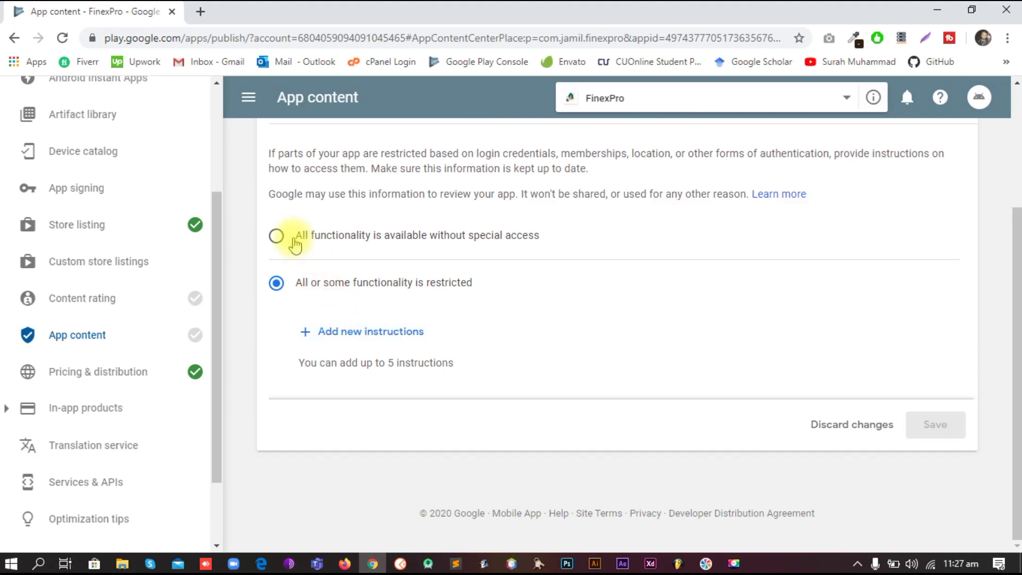
left_click(359, 339)
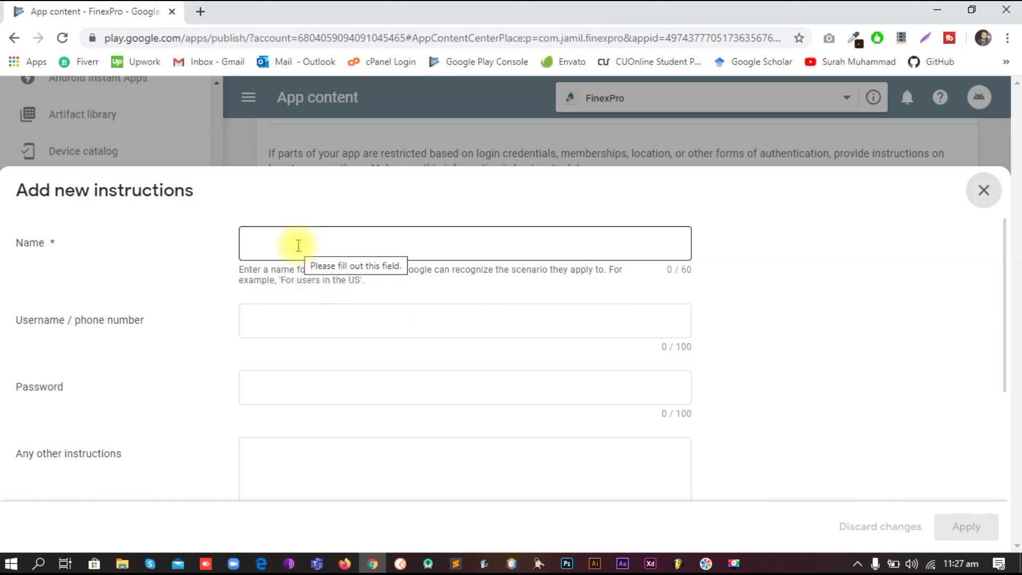
mouse_move(1004, 251)
left_mouse_down()
mouse_move(1012, 320)
mouse_move(997, 183)
left_mouse_up()
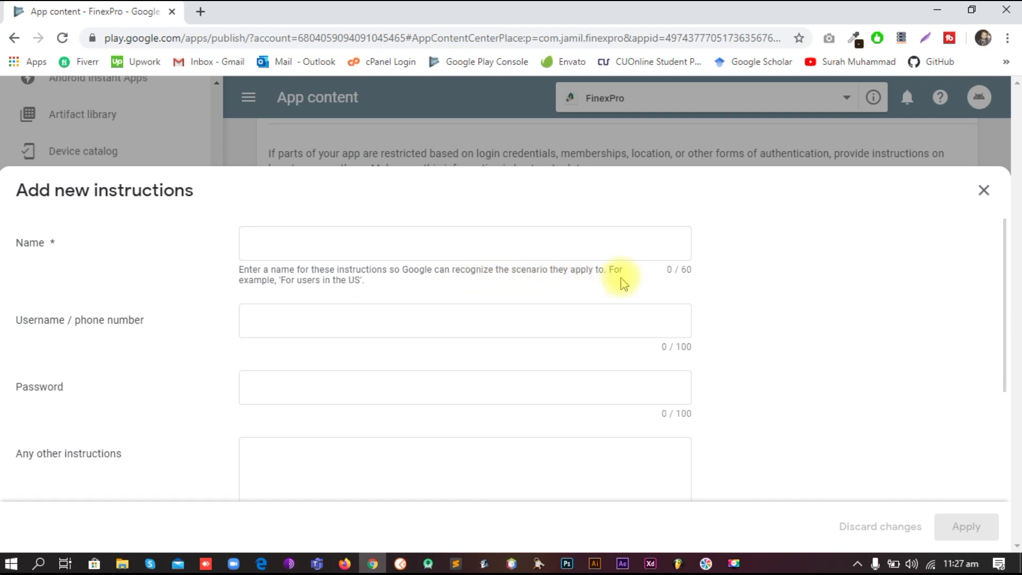
left_click(982, 192)
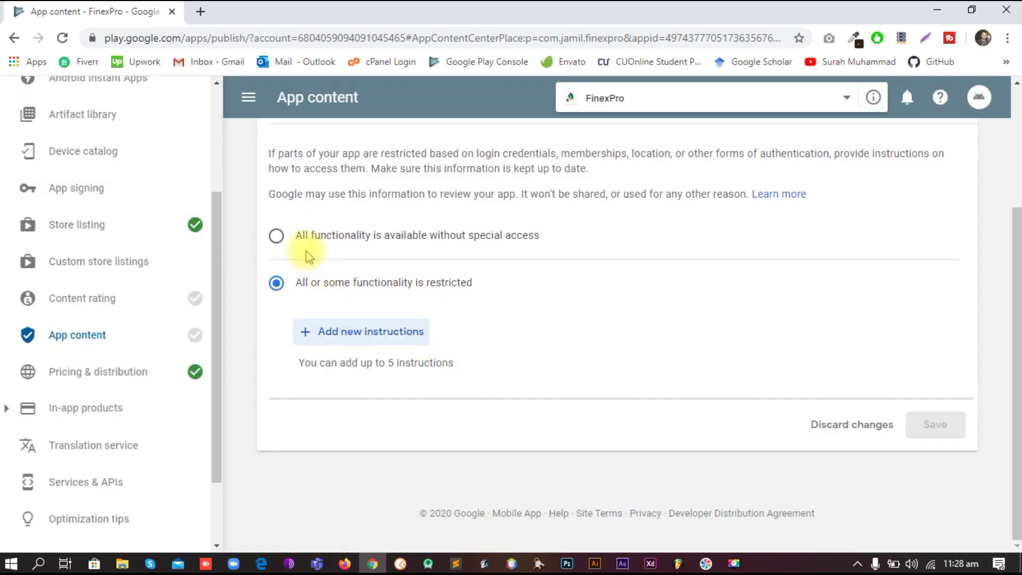
left_click(300, 236)
left_click(937, 351)
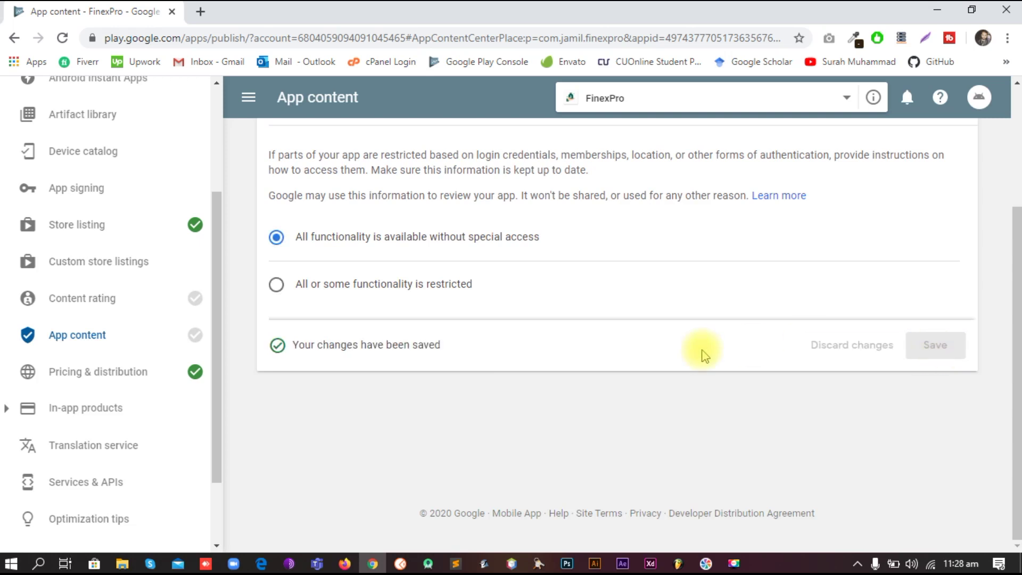
left_click(153, 345)
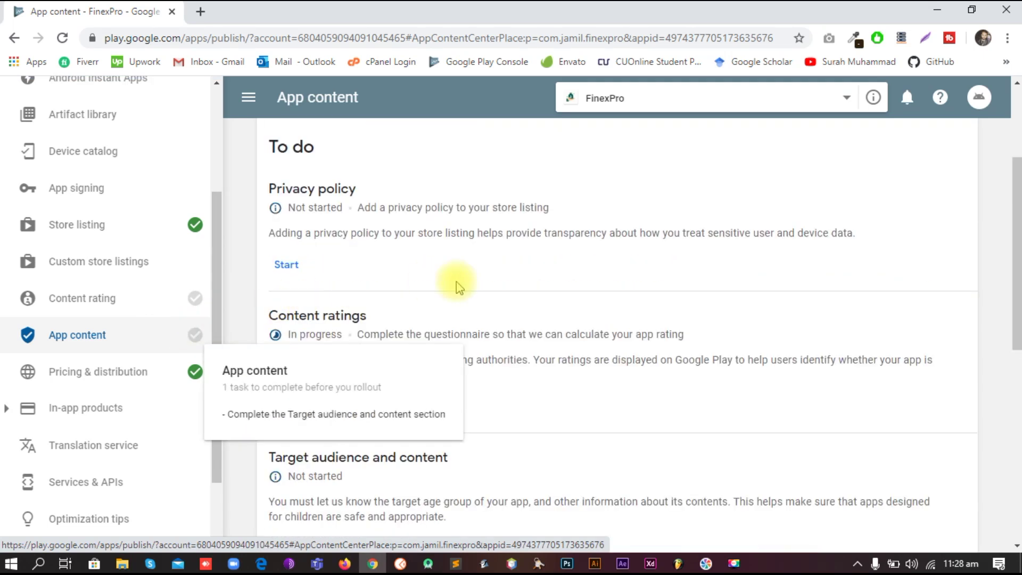
Open content rating management and resume the in-progress rating questionnaire.
scroll(1011, 297, "down", 3)
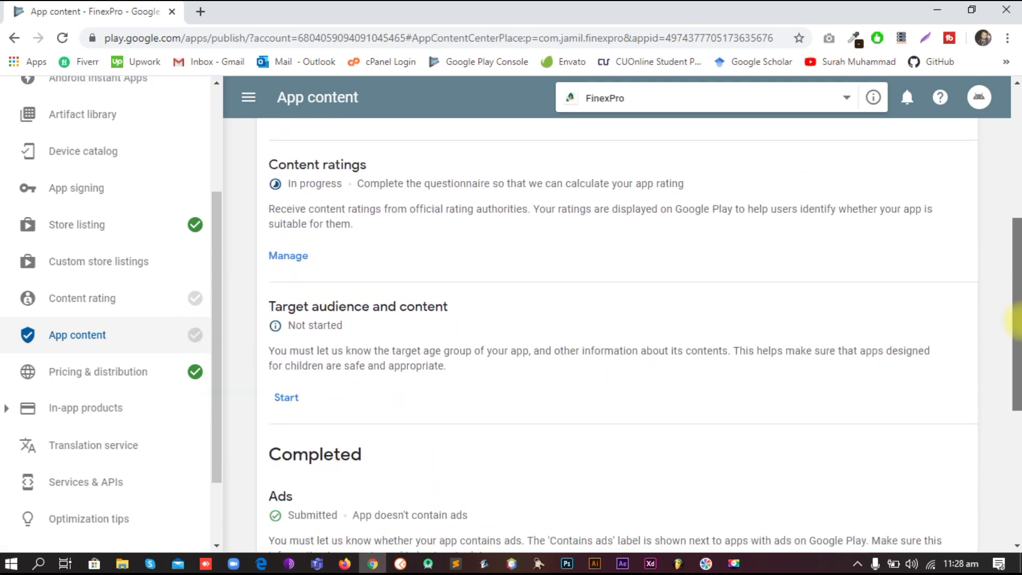
left_click(283, 256)
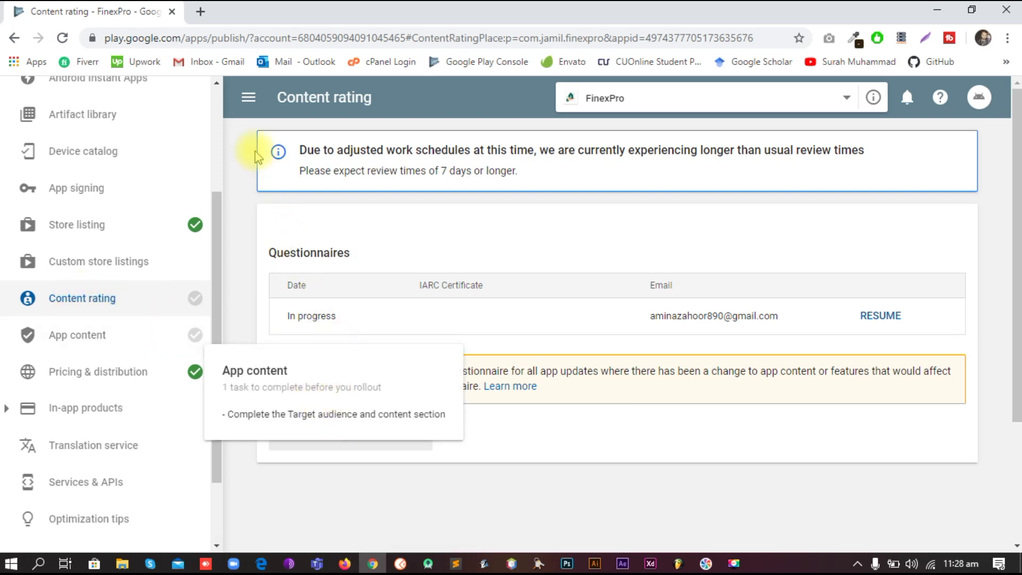
scroll(1010, 274, "down", 3)
scroll(1010, 273, "up", 3)
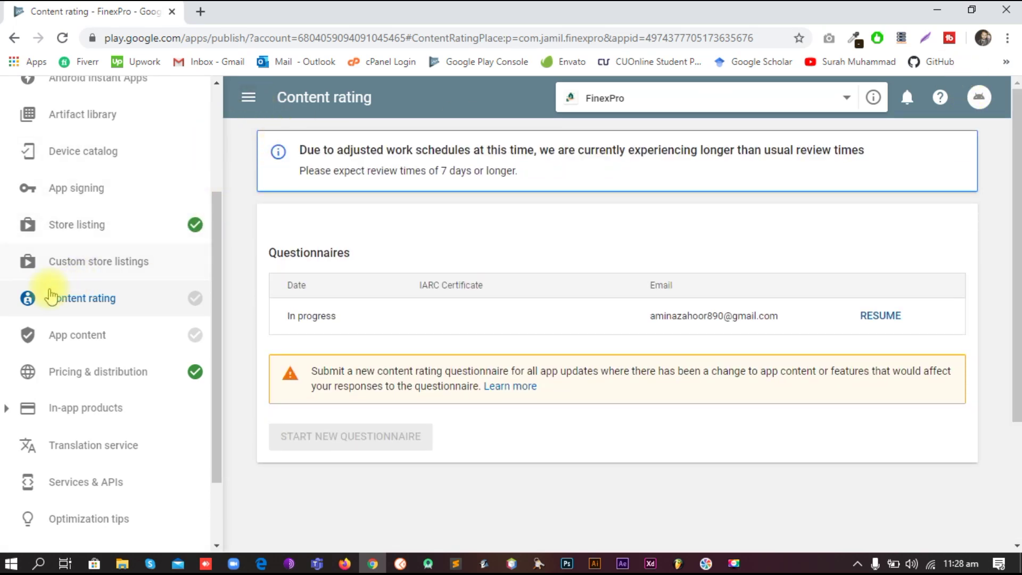
left_click(94, 341)
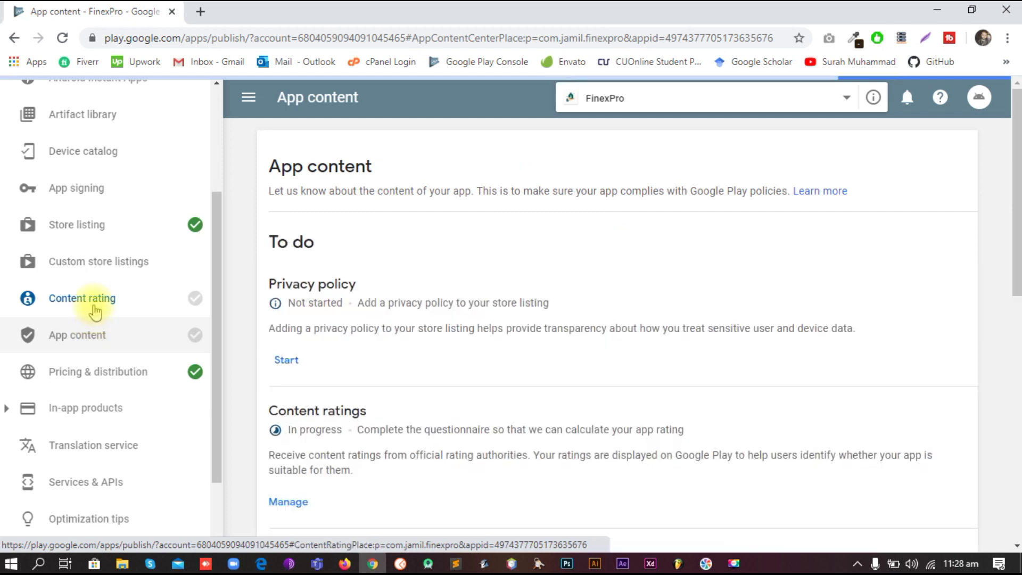
left_click(63, 303)
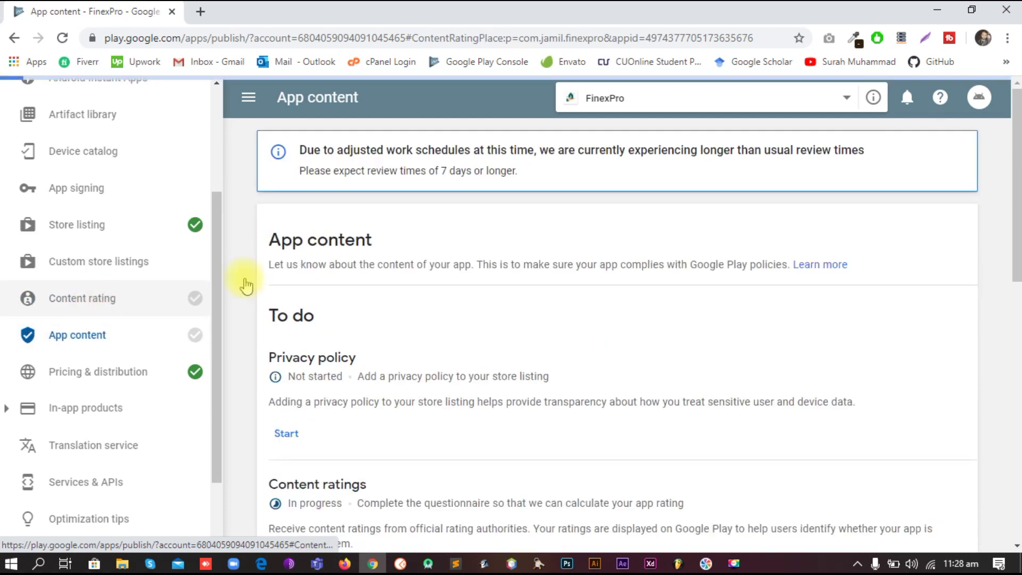
mouse_move(1015, 202)
left_mouse_down()
mouse_move(1016, 325)
mouse_move(1000, 235)
left_mouse_up()
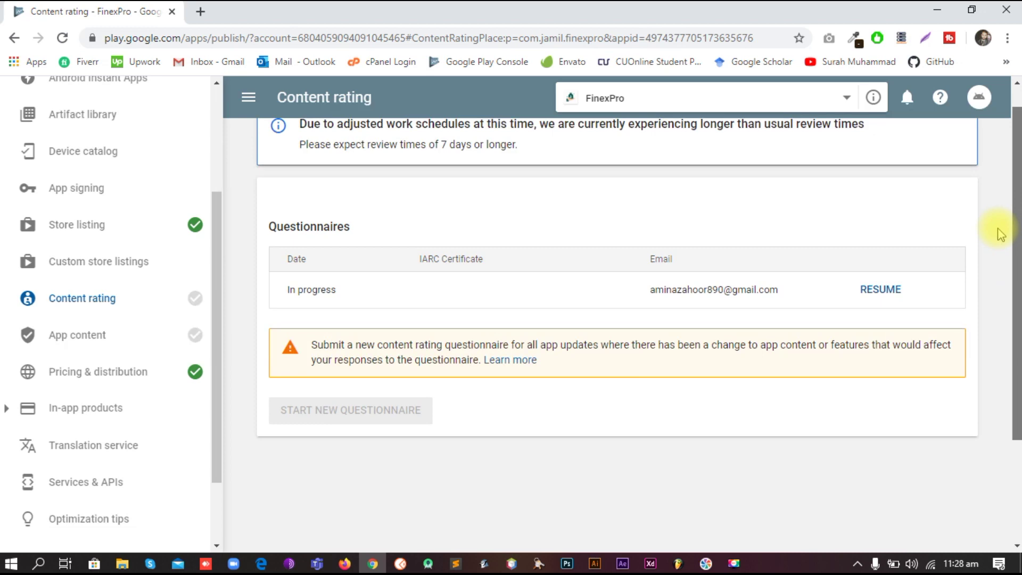
left_click(879, 294)
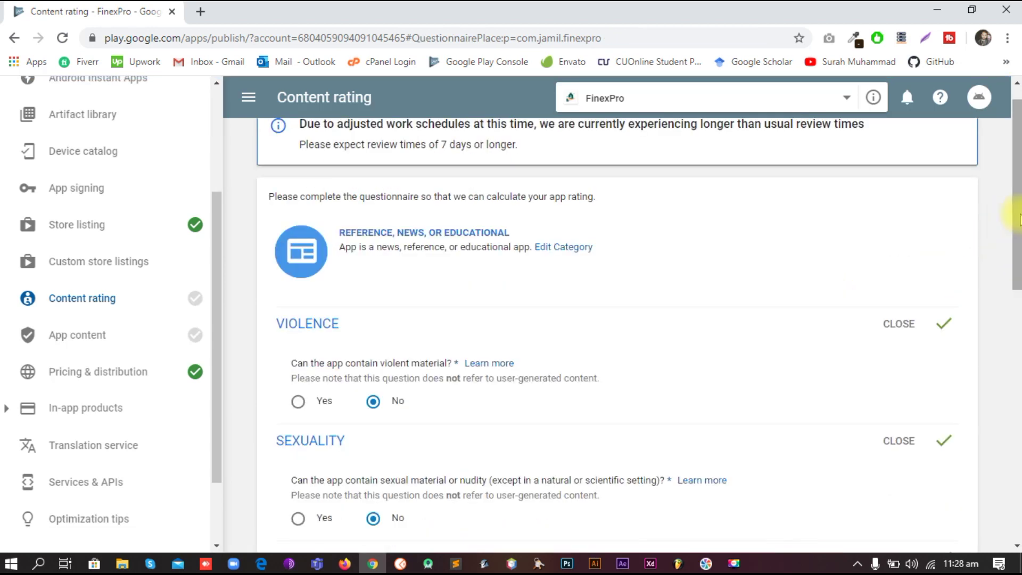
Calculate and apply the rating (Everyone, PEGI 3, USK 0, 3+), then return to App content.
left_click_drag(1016, 219, 1016, 476)
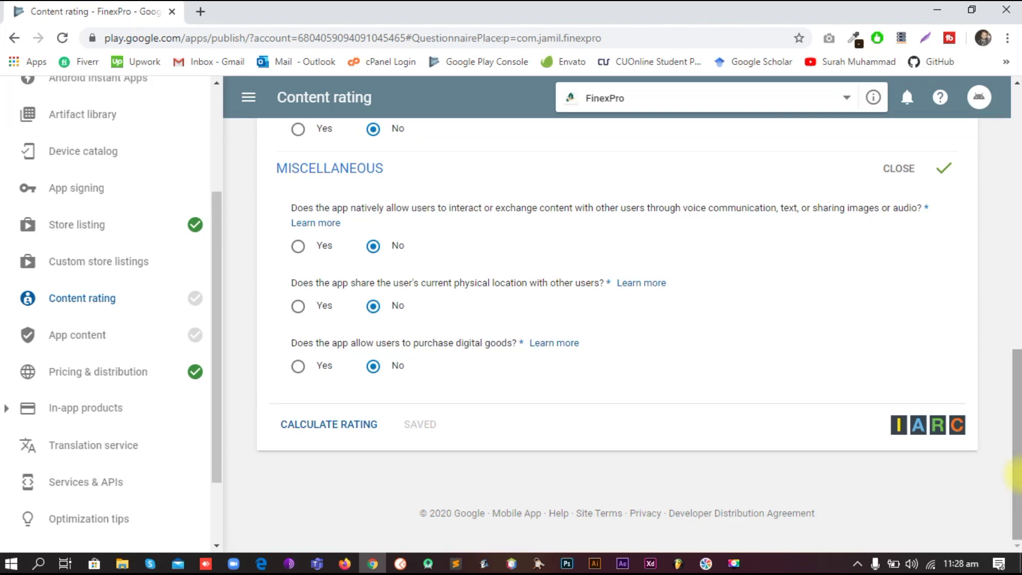
left_click(358, 424)
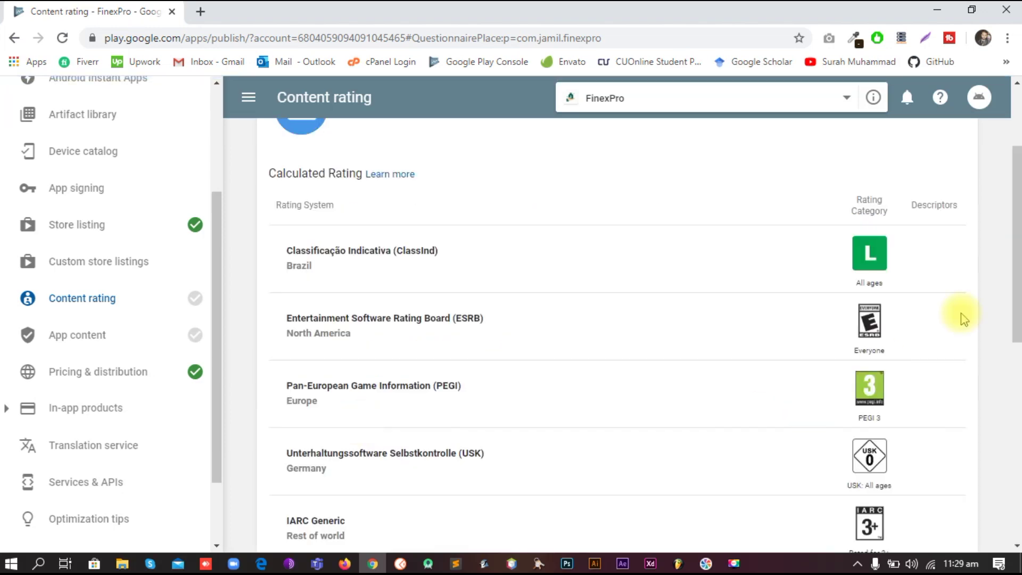
left_click_drag(1015, 302, 1016, 501)
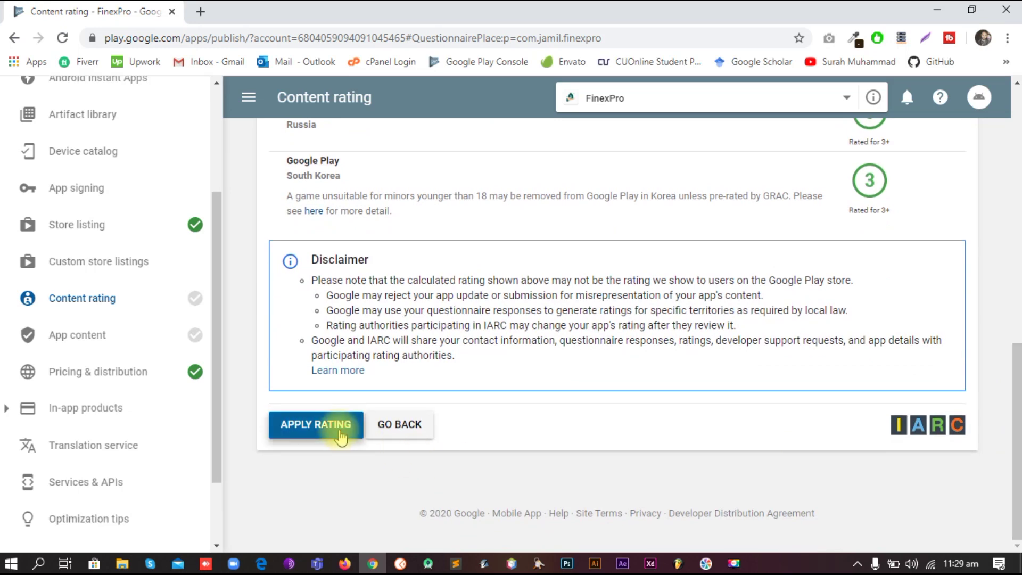
left_click(339, 430)
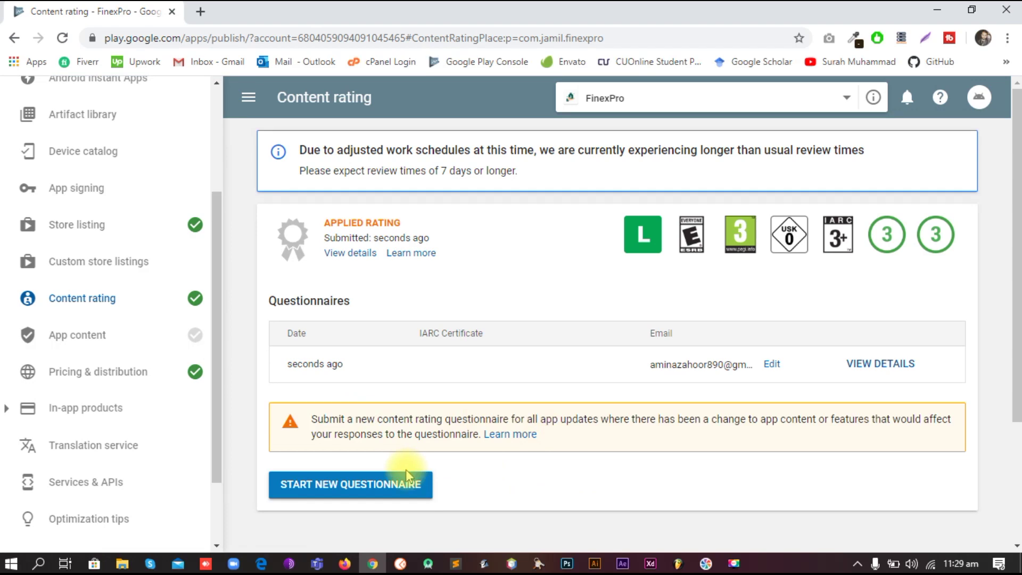
left_click(99, 308)
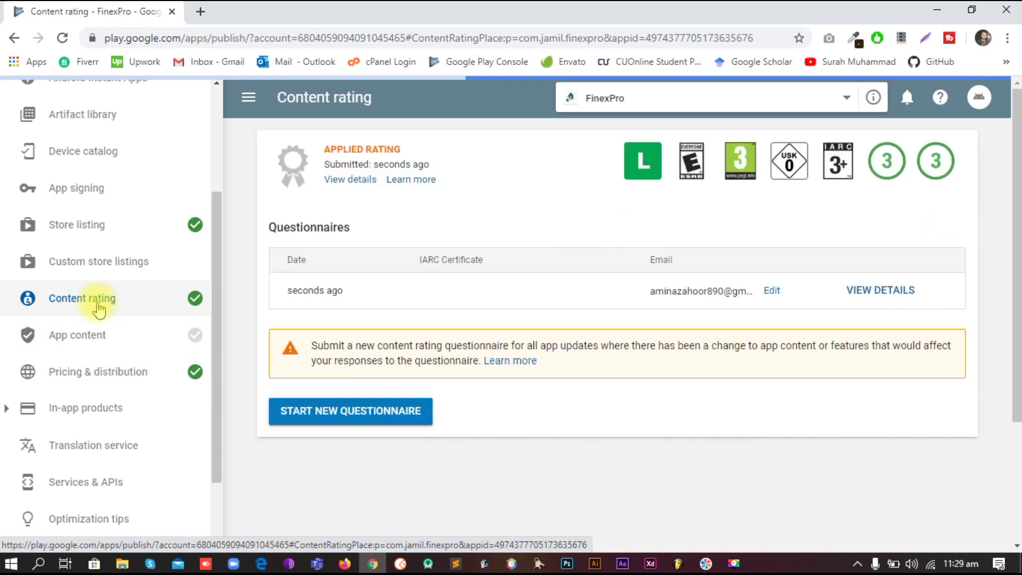
left_click(106, 336)
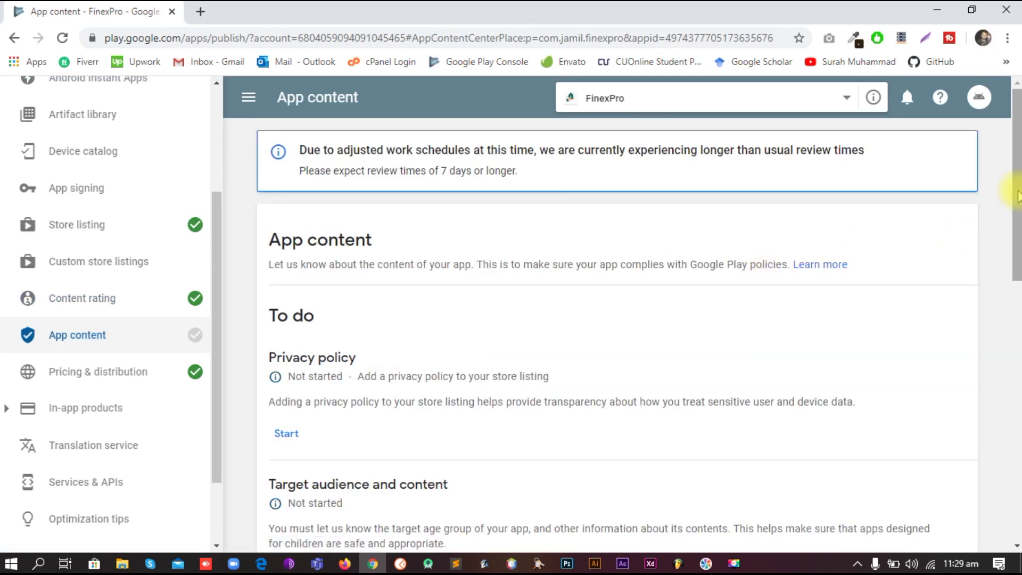
Submit the target audience as ages 18 and over, with the listing not appealing to children.
left_click_drag(1016, 194, 1015, 295)
left_click(287, 285)
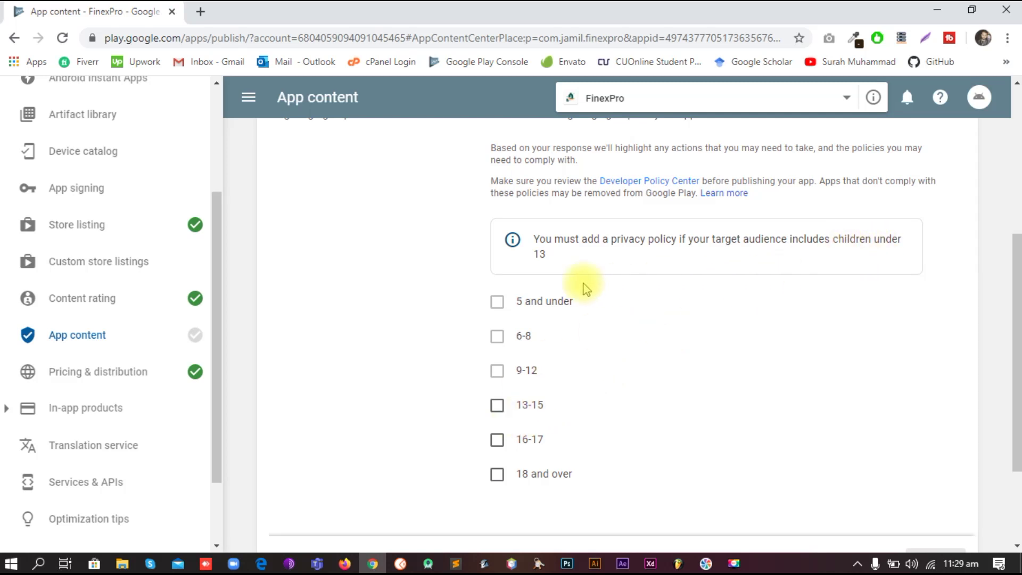
left_click(497, 476)
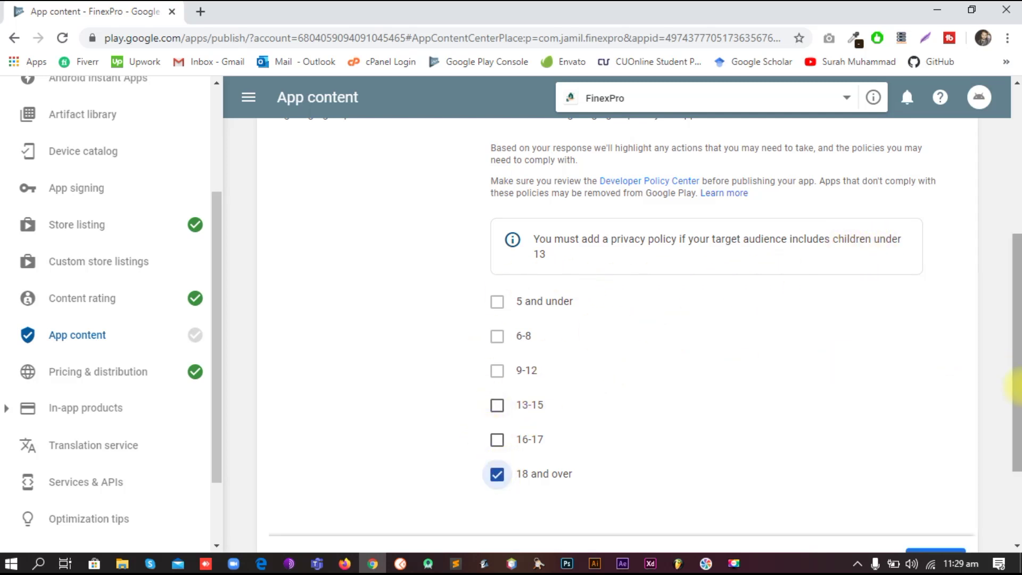
scroll(1006, 362, "down", 3)
left_click(937, 425)
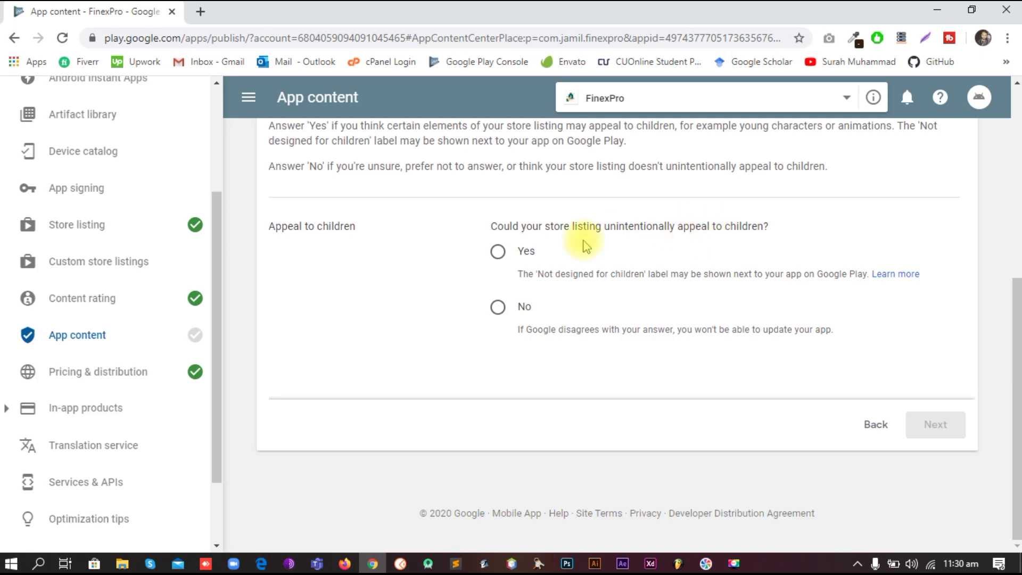
left_click(498, 306)
left_click(952, 423)
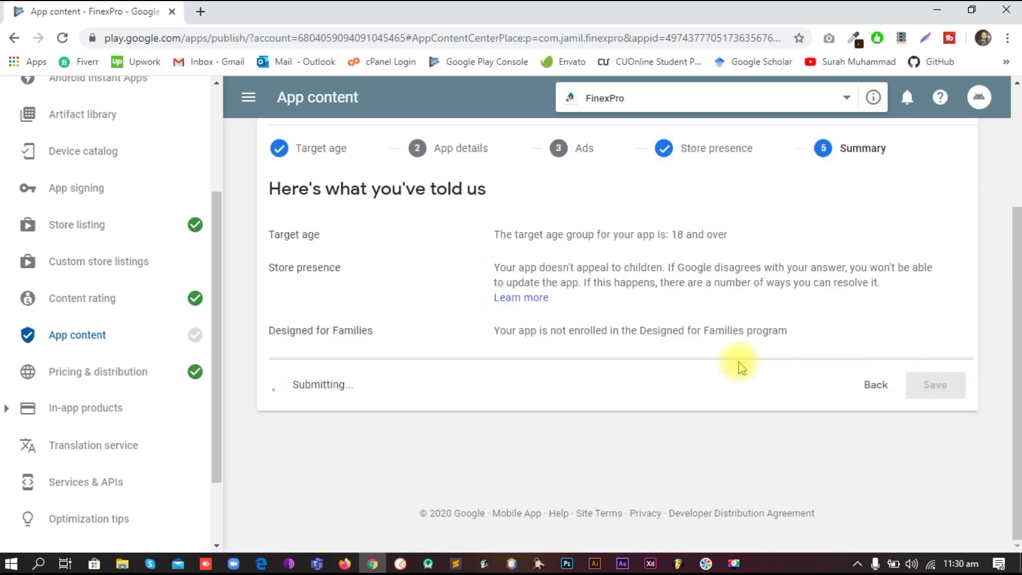
left_click(111, 343)
mouse_move(1016, 274)
left_mouse_down()
mouse_move(1016, 247)
mouse_move(986, 261)
left_mouse_up()
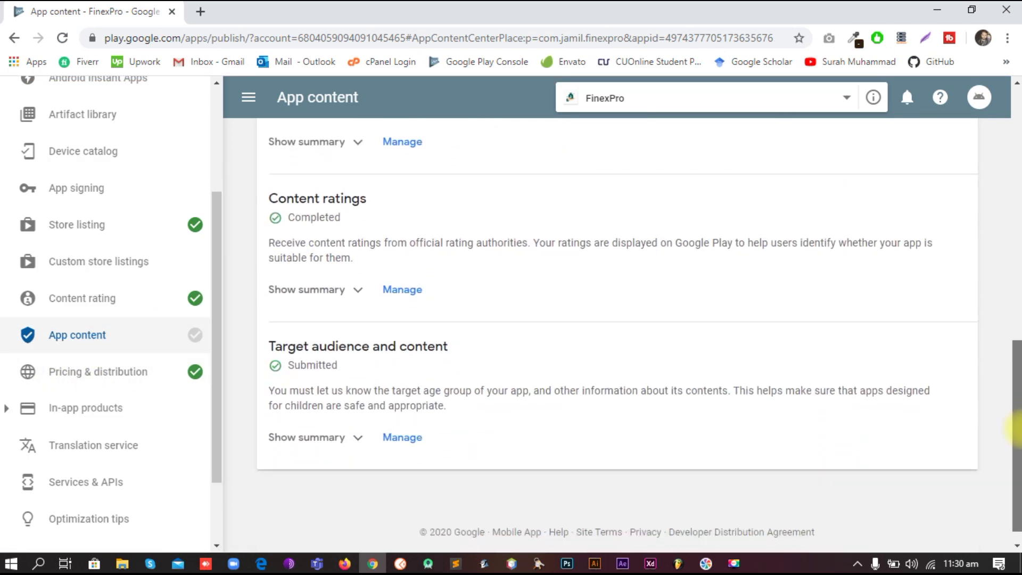
Confirm all App content sections are complete, then open the pending production release from App releases.
scroll(985, 260, "up", 5)
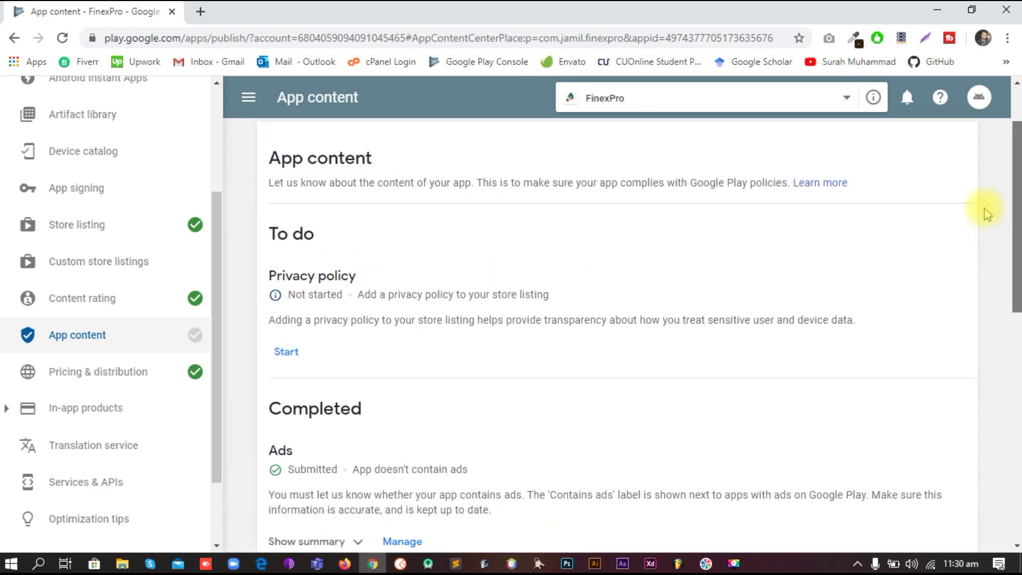
scroll(990, 197, "down", 1)
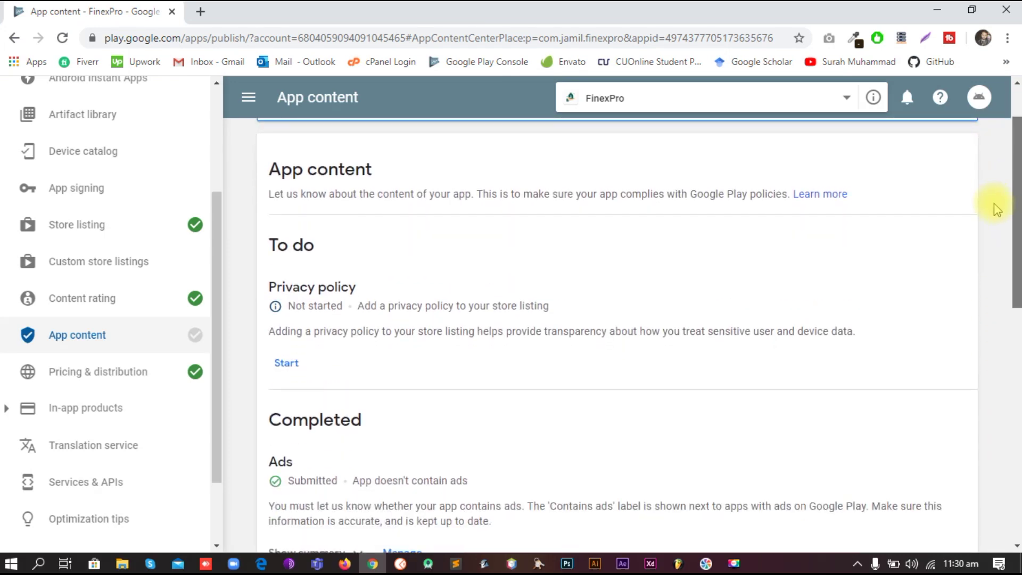
scroll(993, 204, "up", 1)
scroll(979, 173, "down", 8)
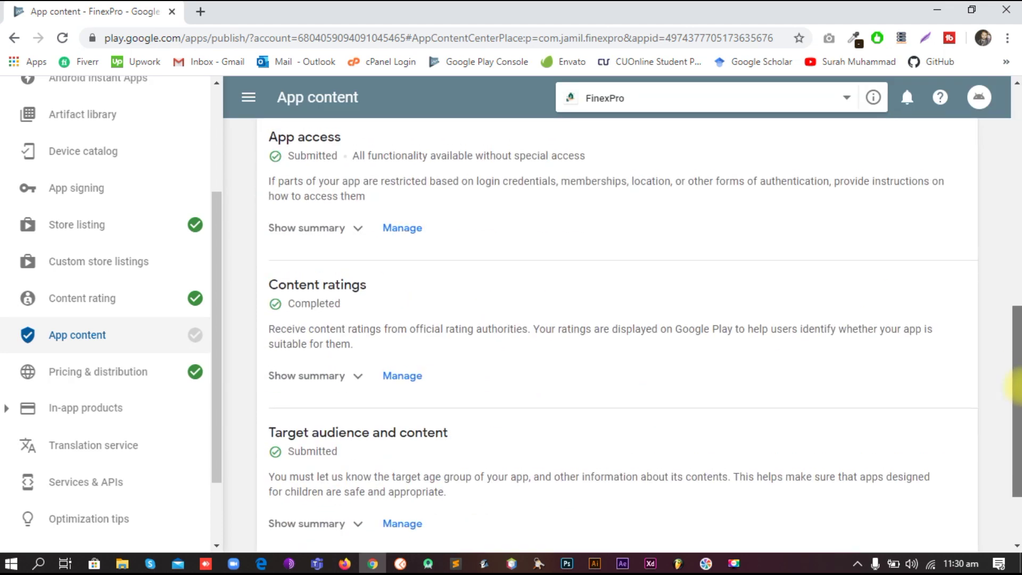
left_click_drag(210, 282, 208, 210)
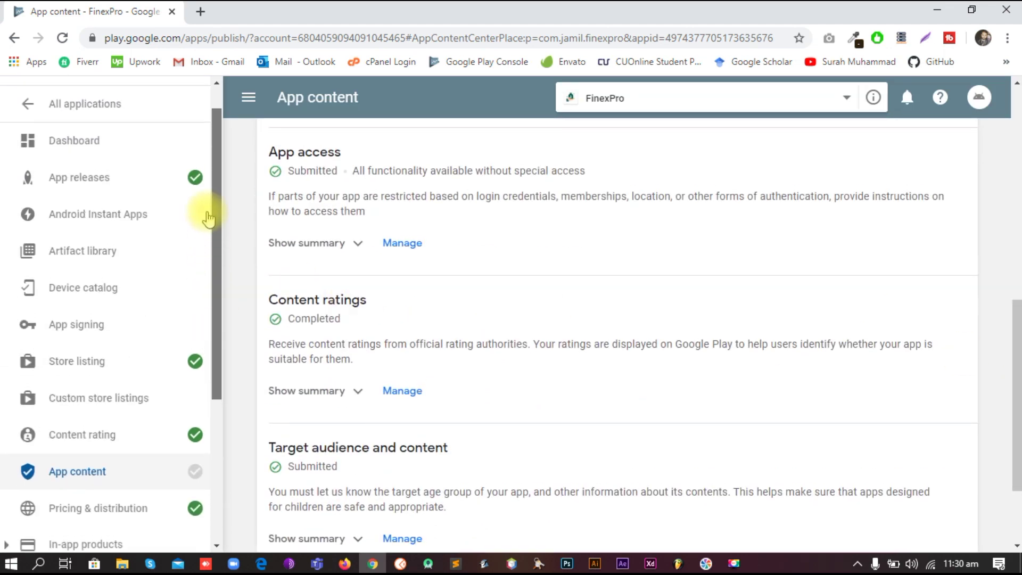
left_click(96, 178)
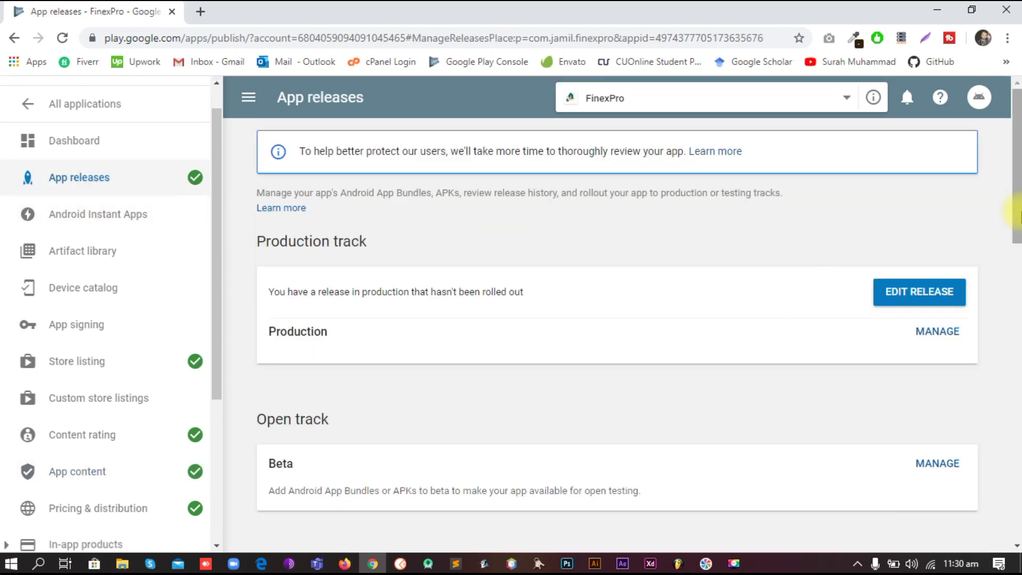
scroll(992, 200, "down", 5)
scroll(992, 200, "up", 5)
left_click(914, 298)
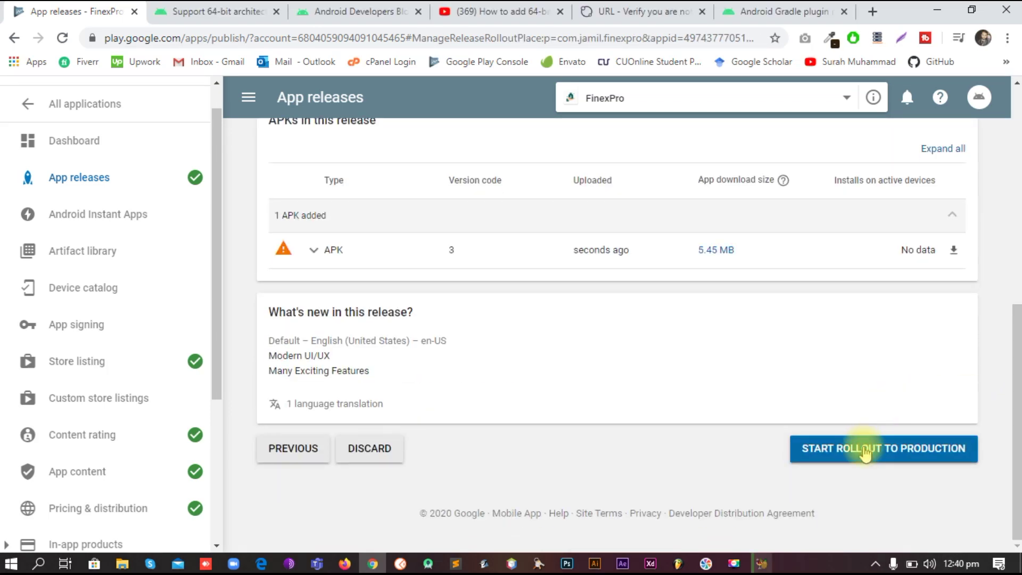
Start and confirm the full rollout of release 2.0.1 to production, then view the dashboard.
left_click(865, 452)
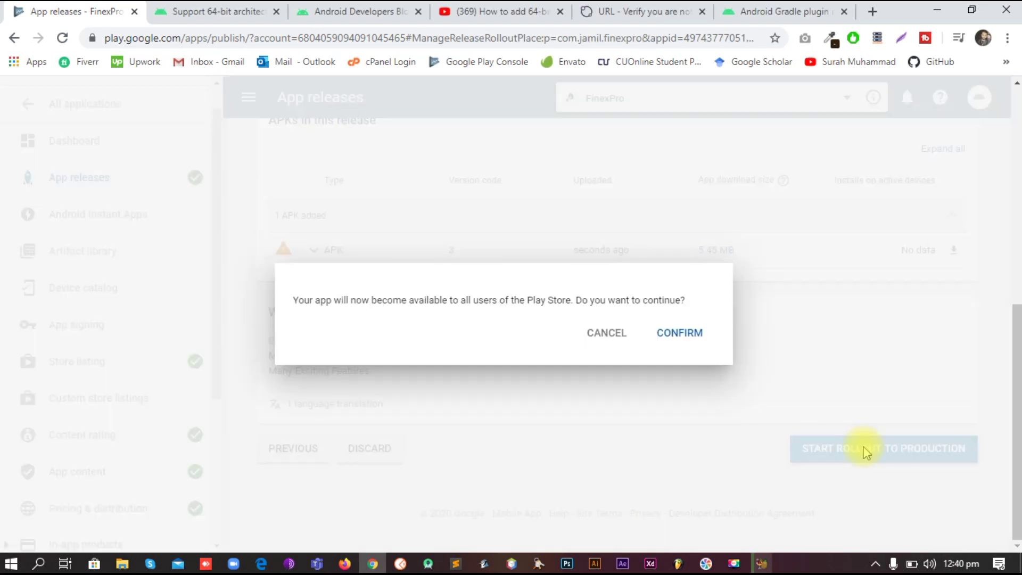
left_click(684, 346)
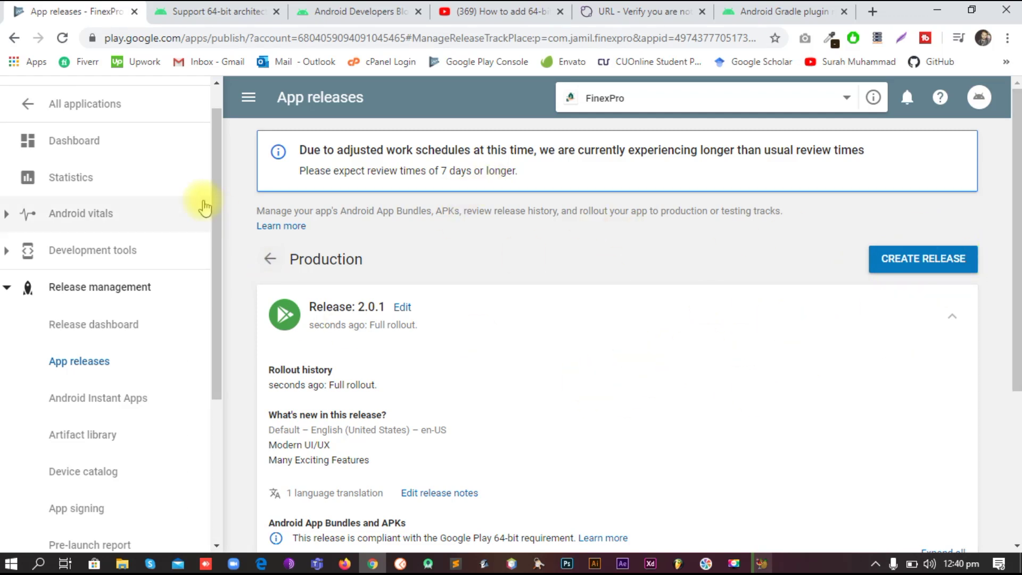
left_click(75, 147)
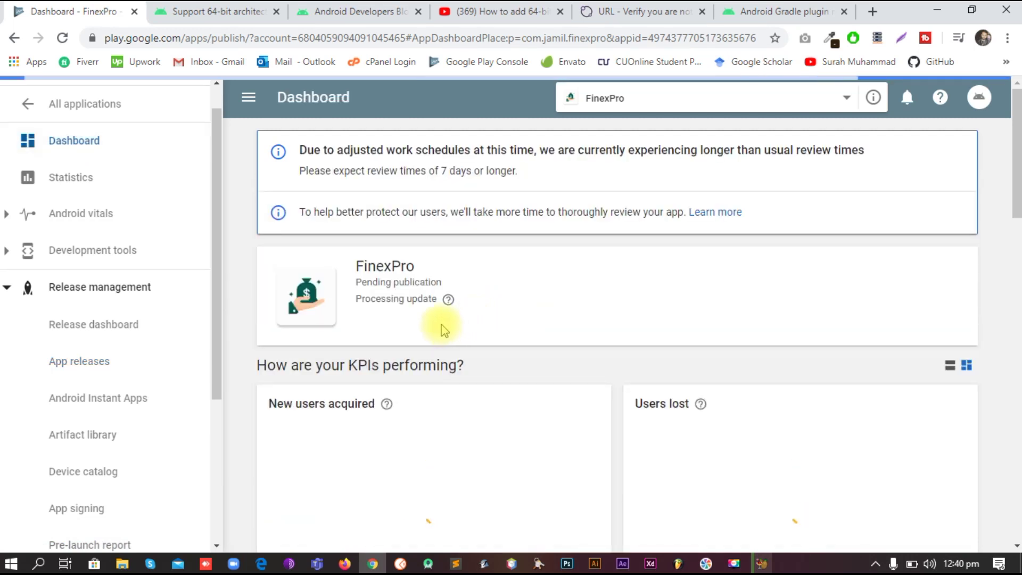
Check FinexPro's Processing update status, then return to the All applications list showing it Pending publication.
left_click_drag(355, 300, 439, 301)
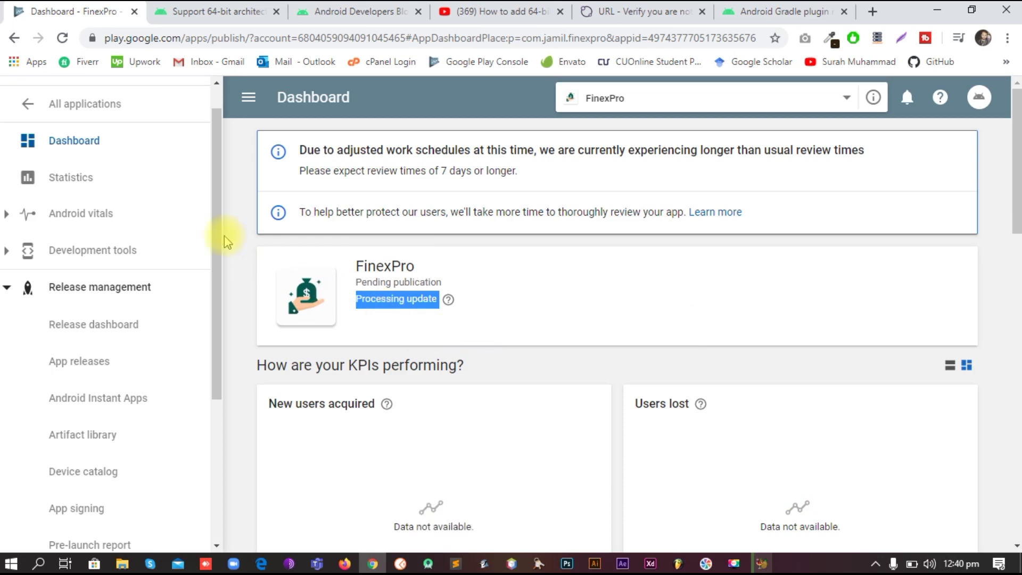
left_click(93, 104)
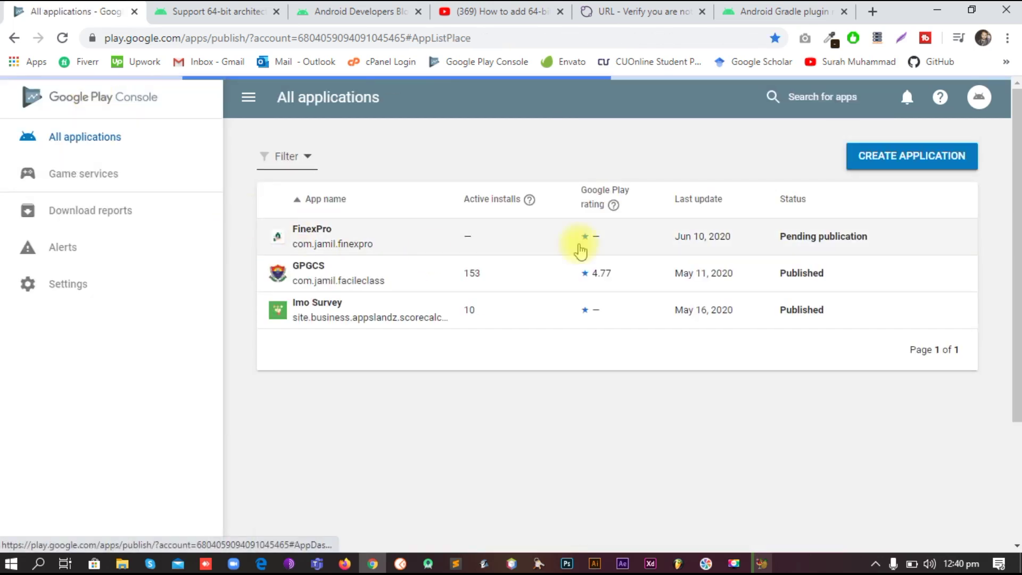